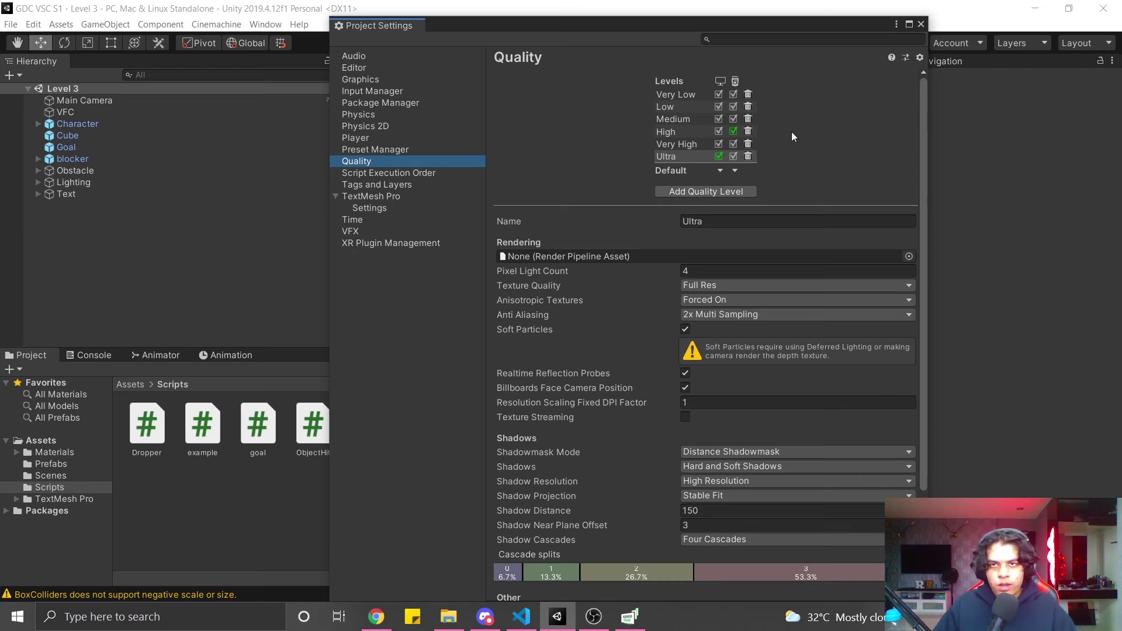
Step: Close the project settings, switch to the presentation and advance it to the slide on importing an icon
left_click(921, 24)
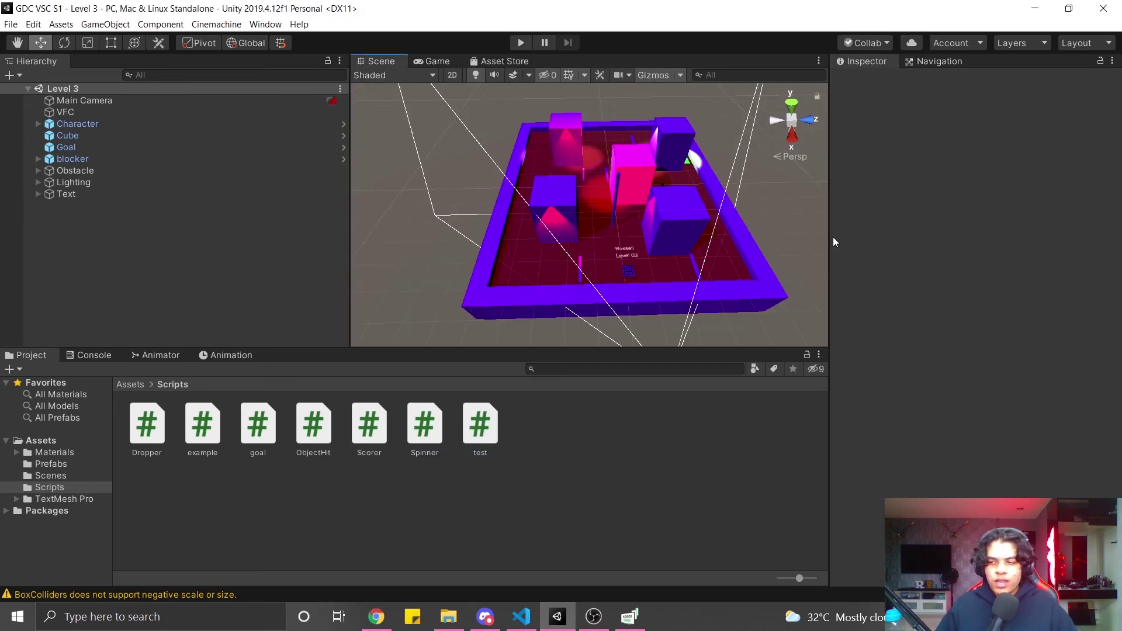
key("alt+Tab")
left_click(531, 249)
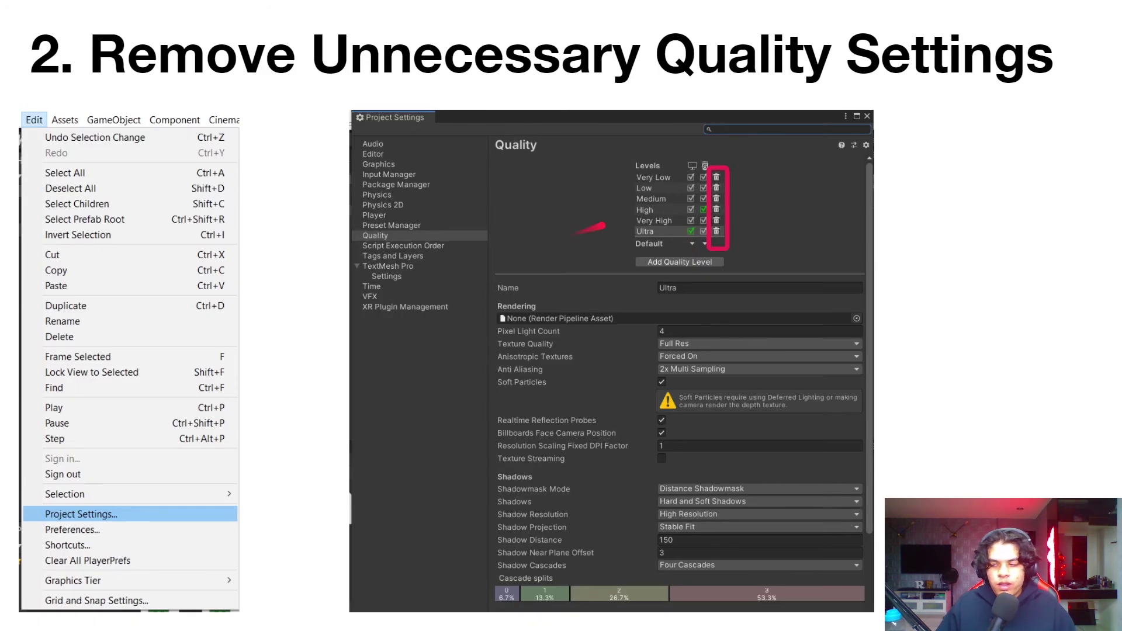
key("Right")
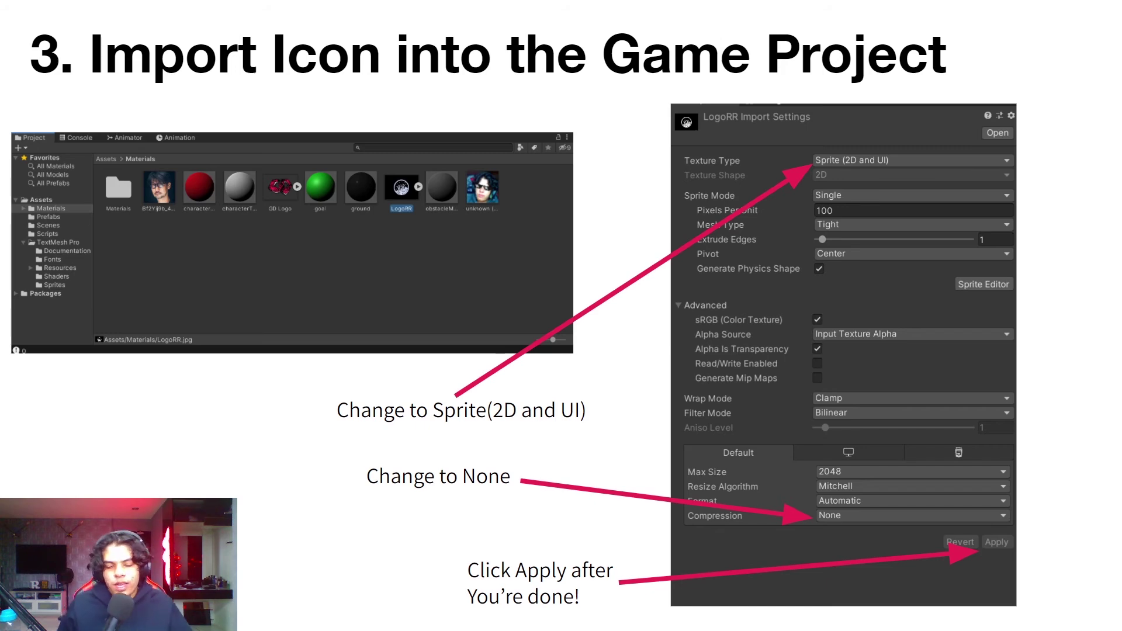
Step: Return to Unity and open the project's Materials folder to locate the LogoRR image
key("alt+Tab")
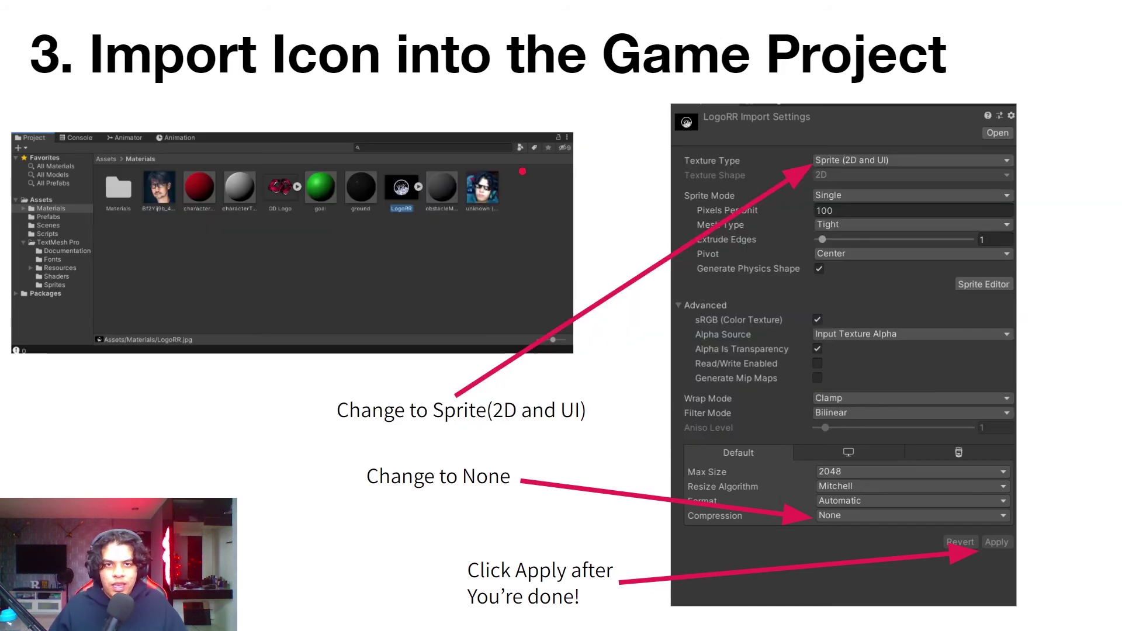
key("alt+Tab")
left_click(691, 256)
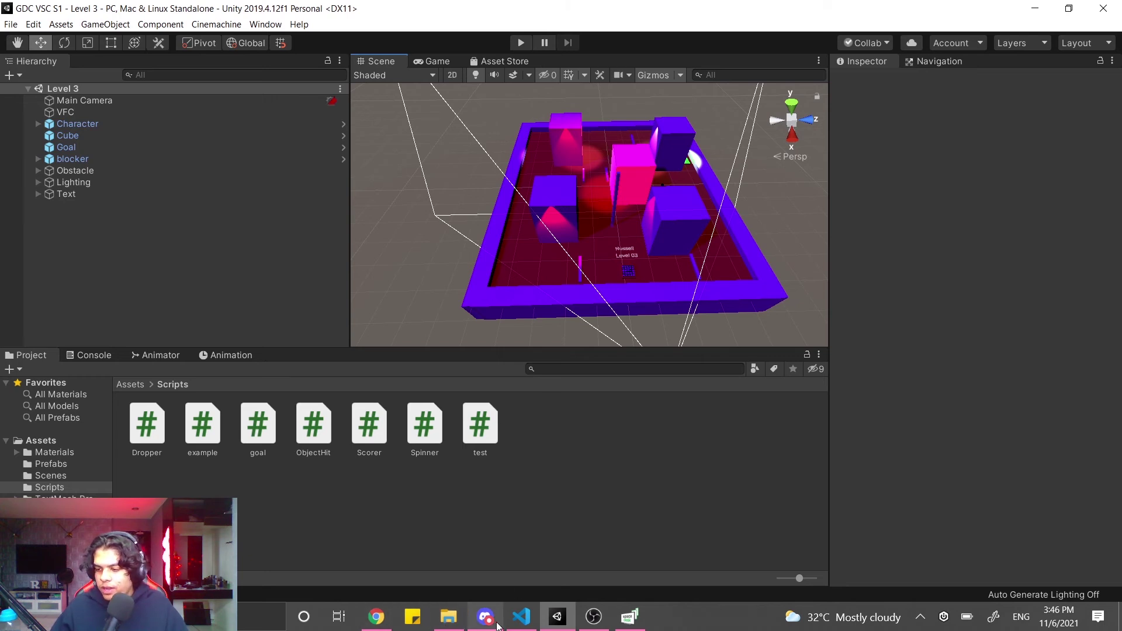
mouse_move(489, 621)
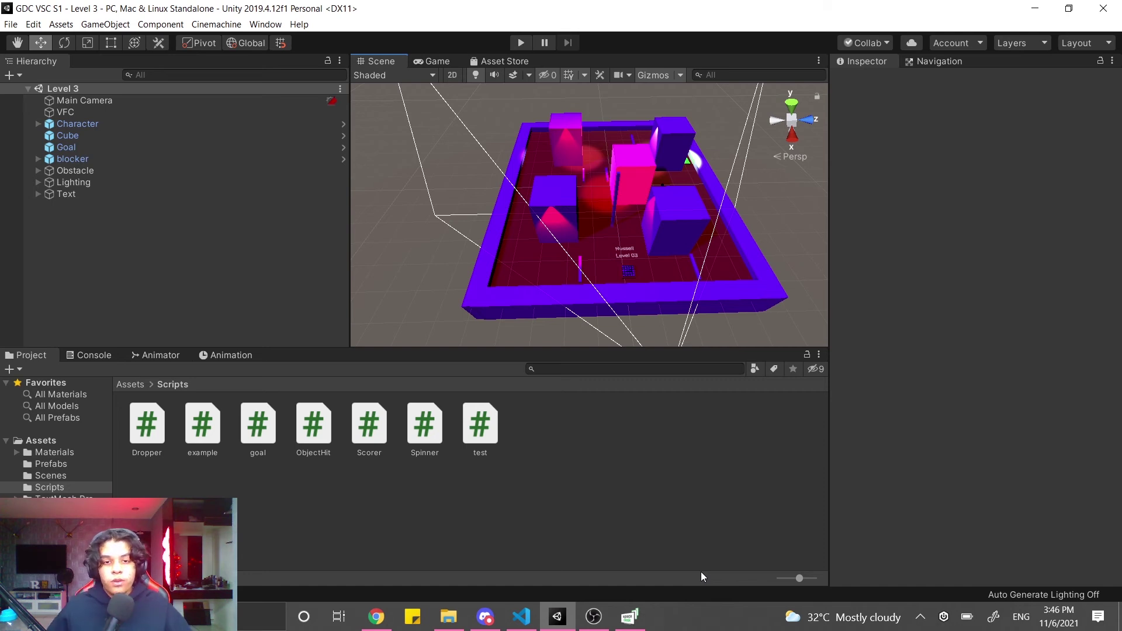
left_click(129, 385)
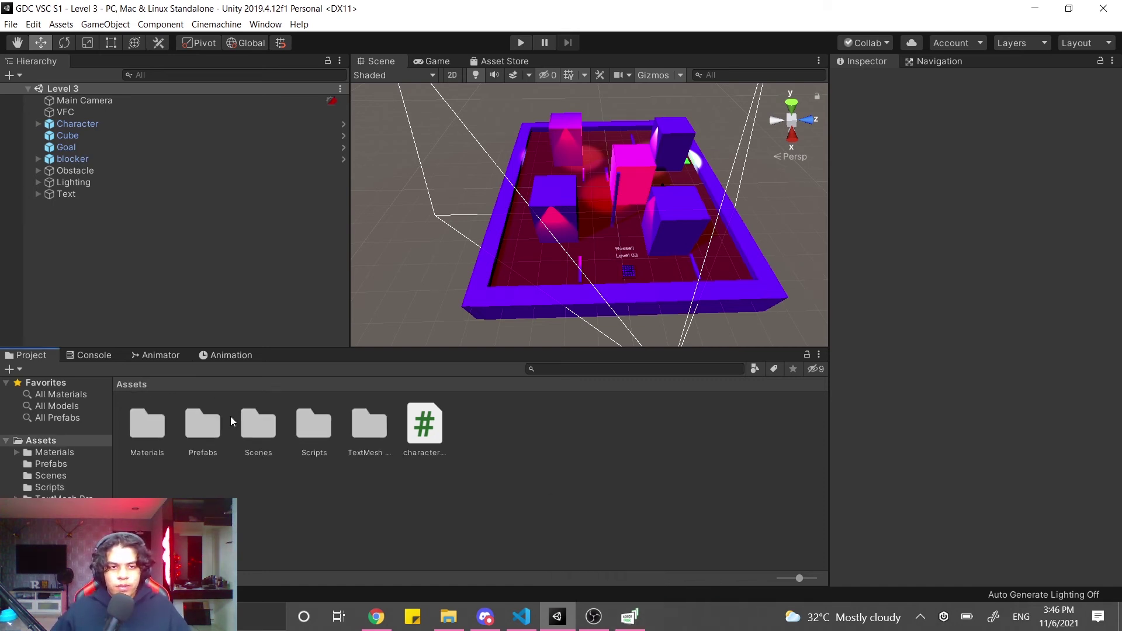
double_click(161, 431)
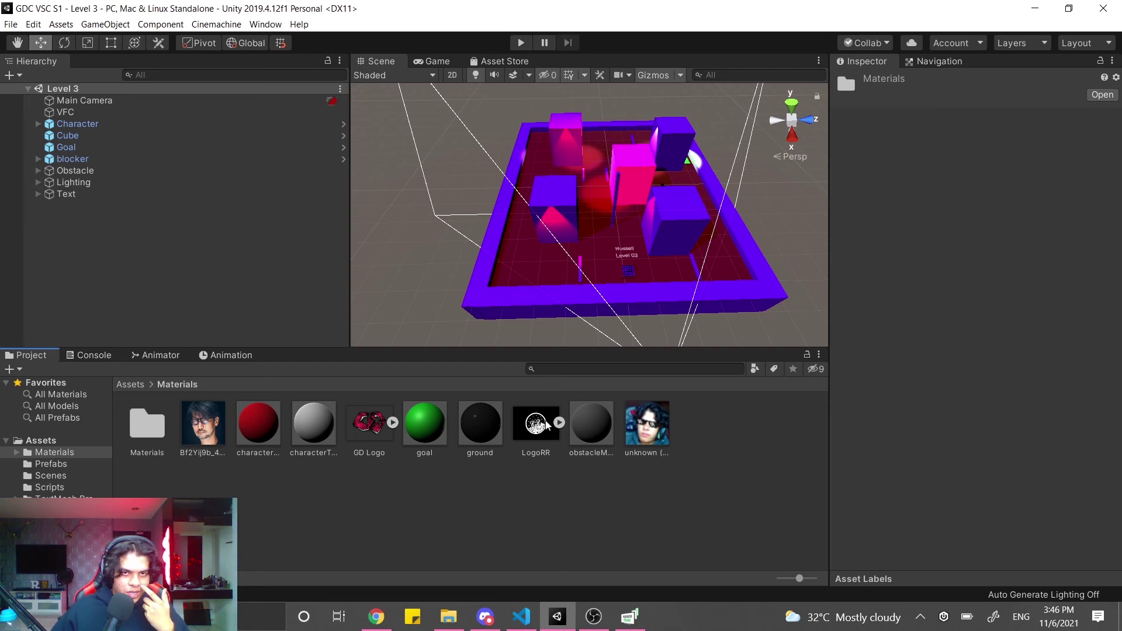
left_click(536, 451)
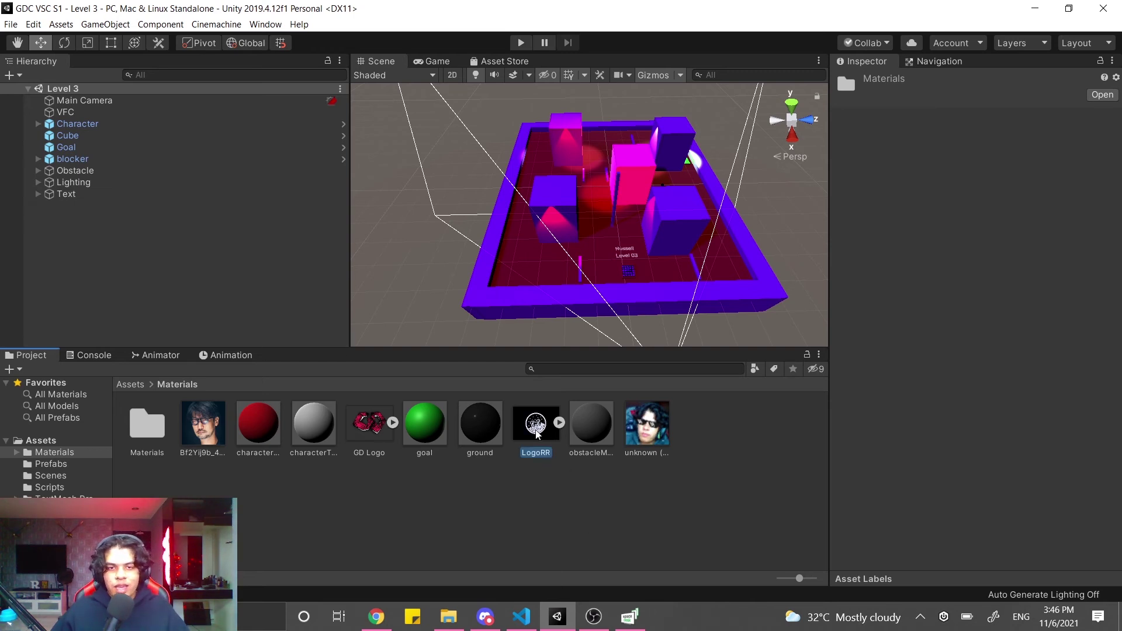
left_click(537, 466)
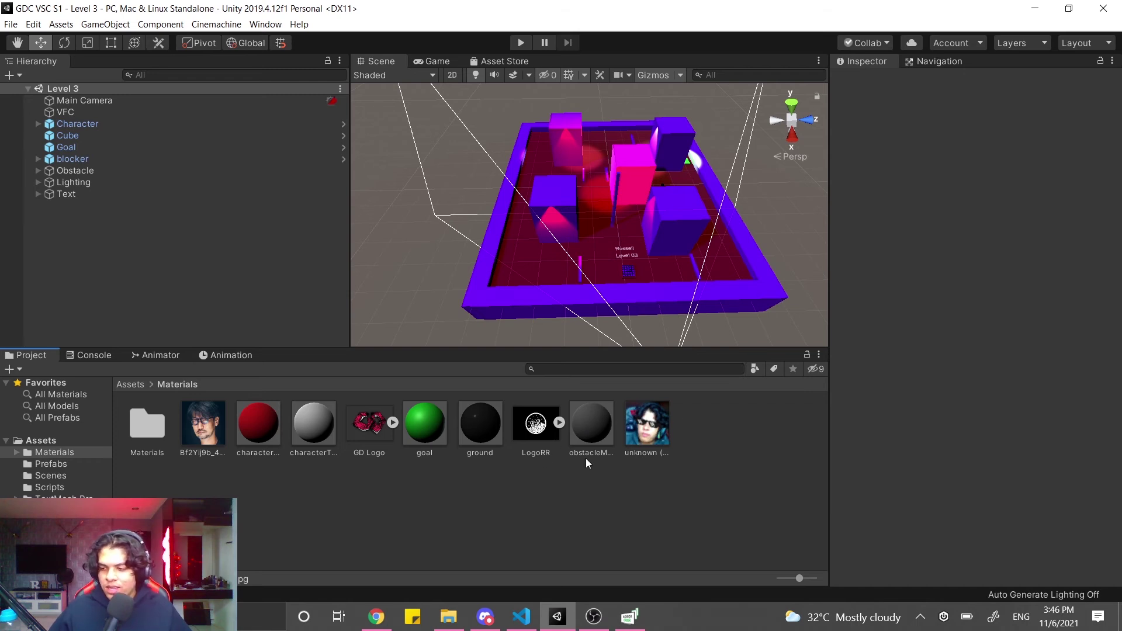
Step: Consult the icon import slide, and examine the Texture Type and Compression options in LogoRR's import settings in Unity
key("alt+Tab")
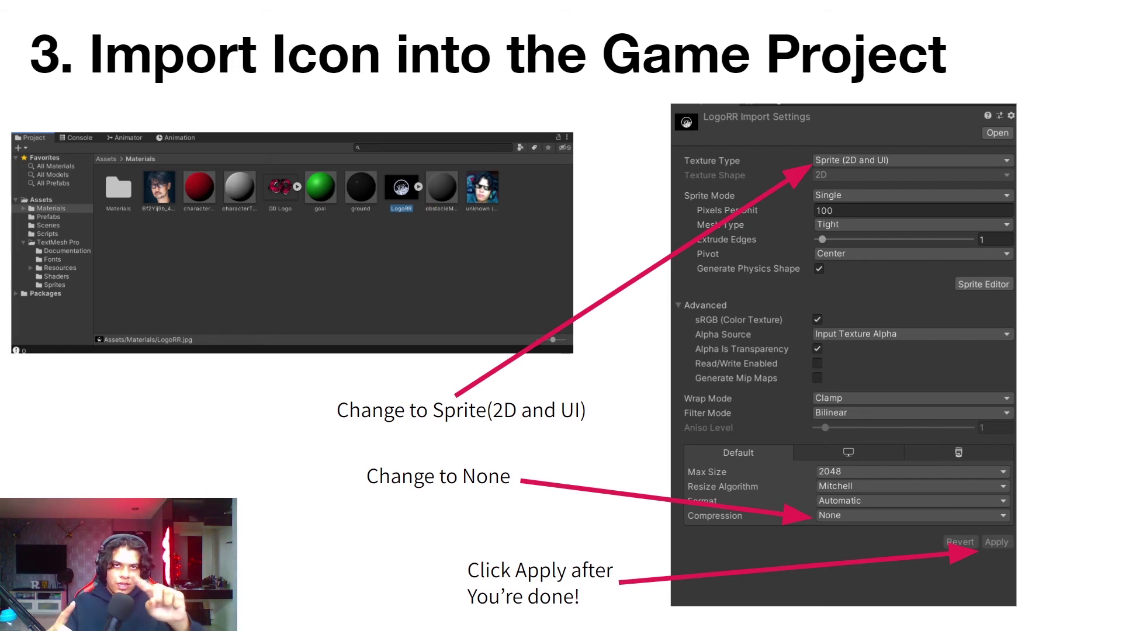
key("alt+Tab")
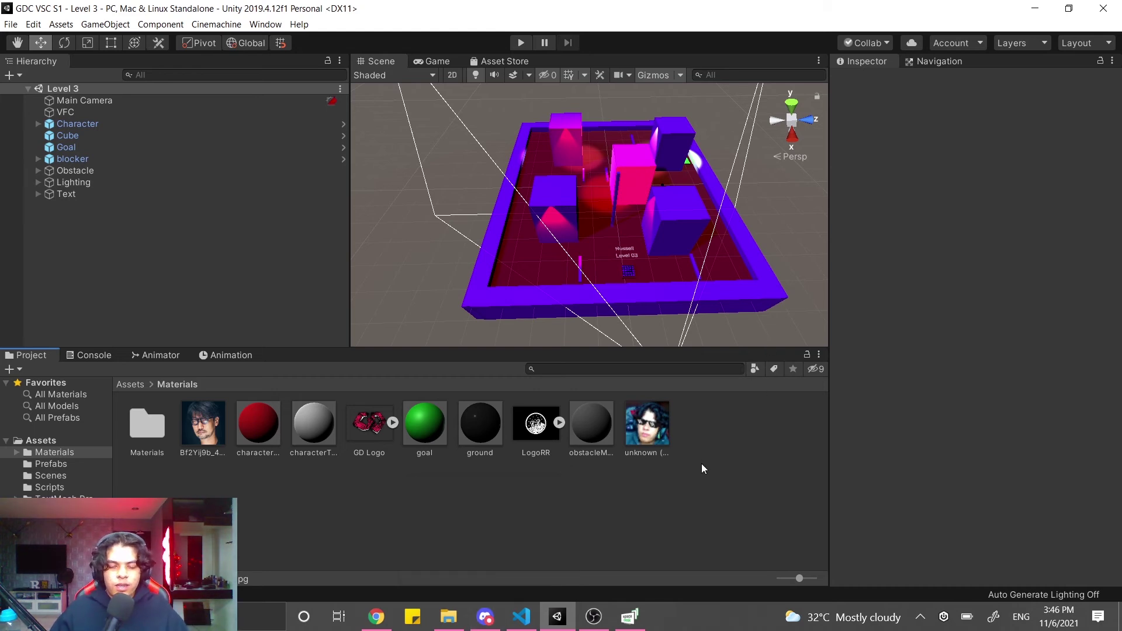
left_click(544, 437)
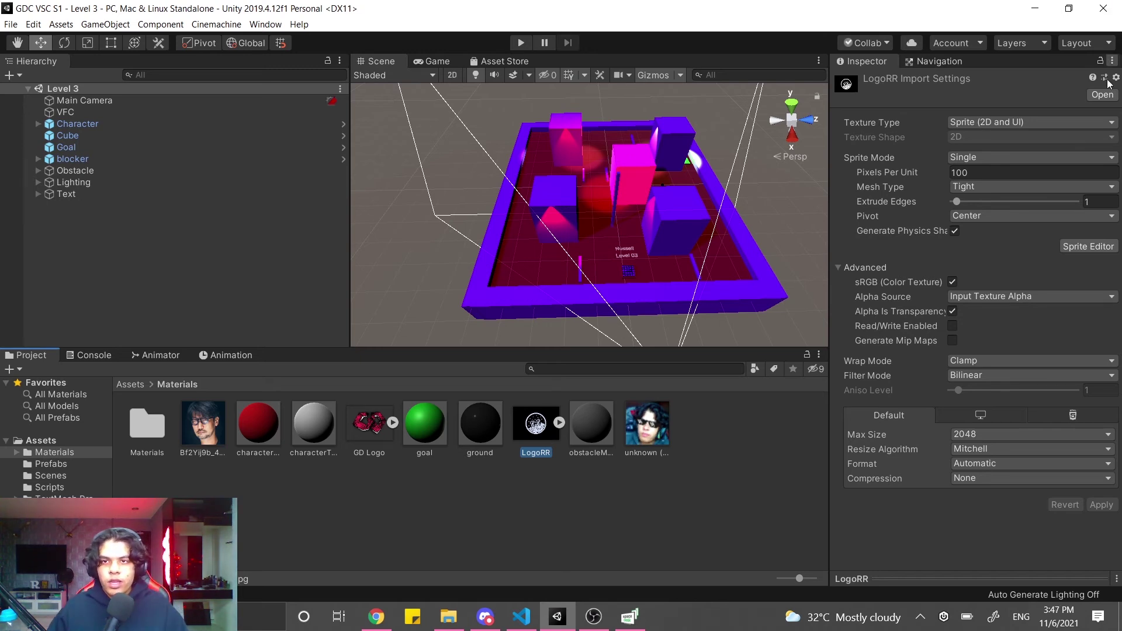
left_click(1003, 123)
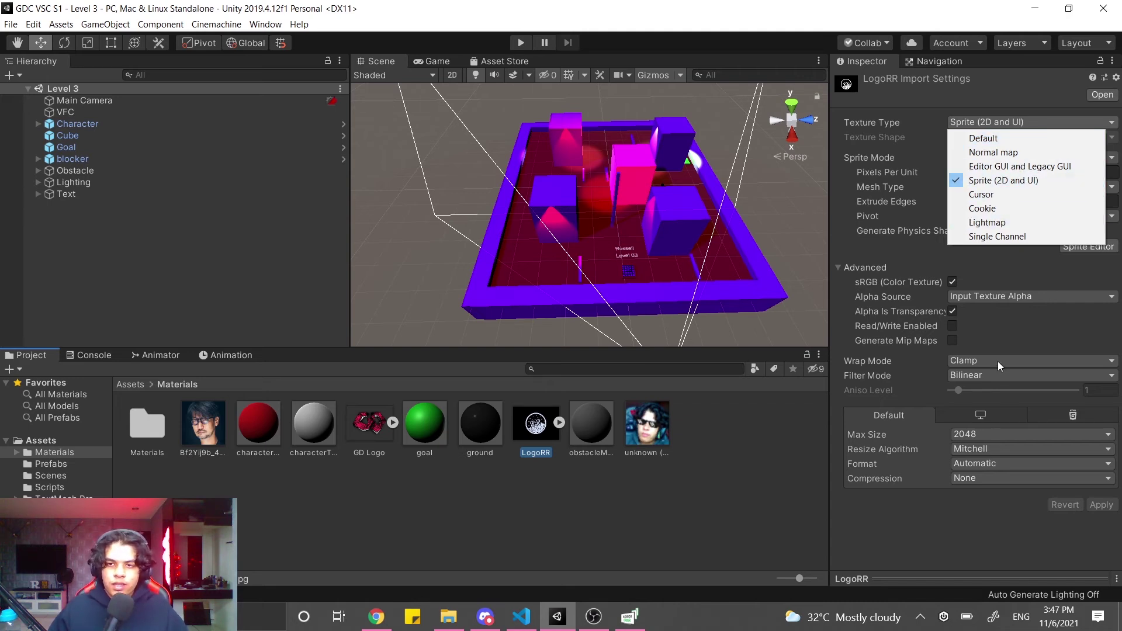
left_click(972, 481)
left_click(974, 481)
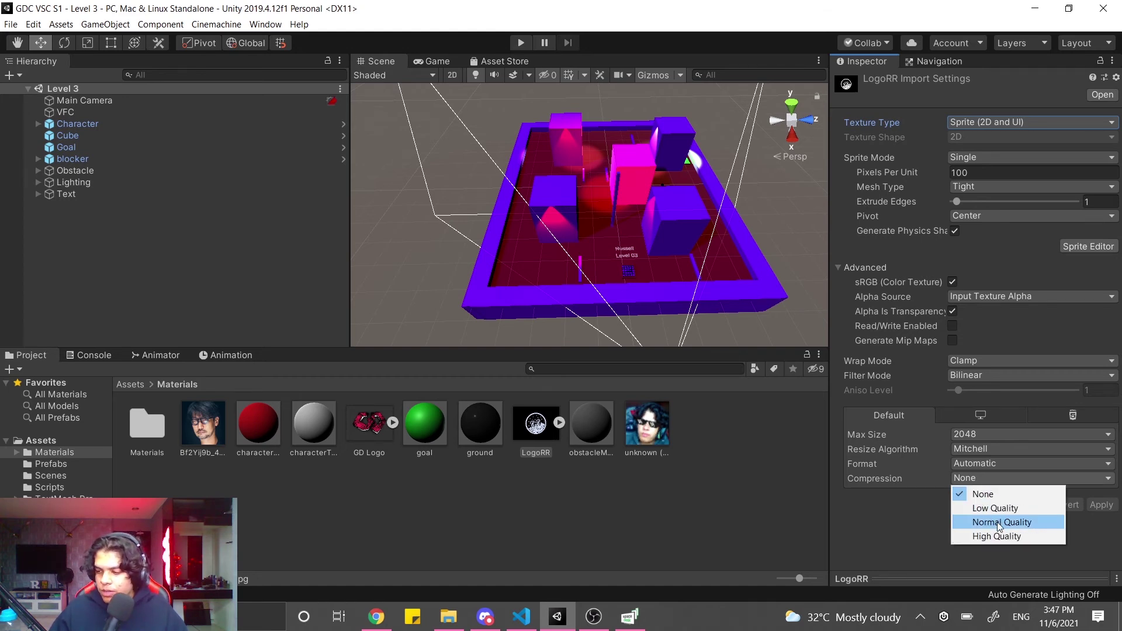
left_click(862, 498)
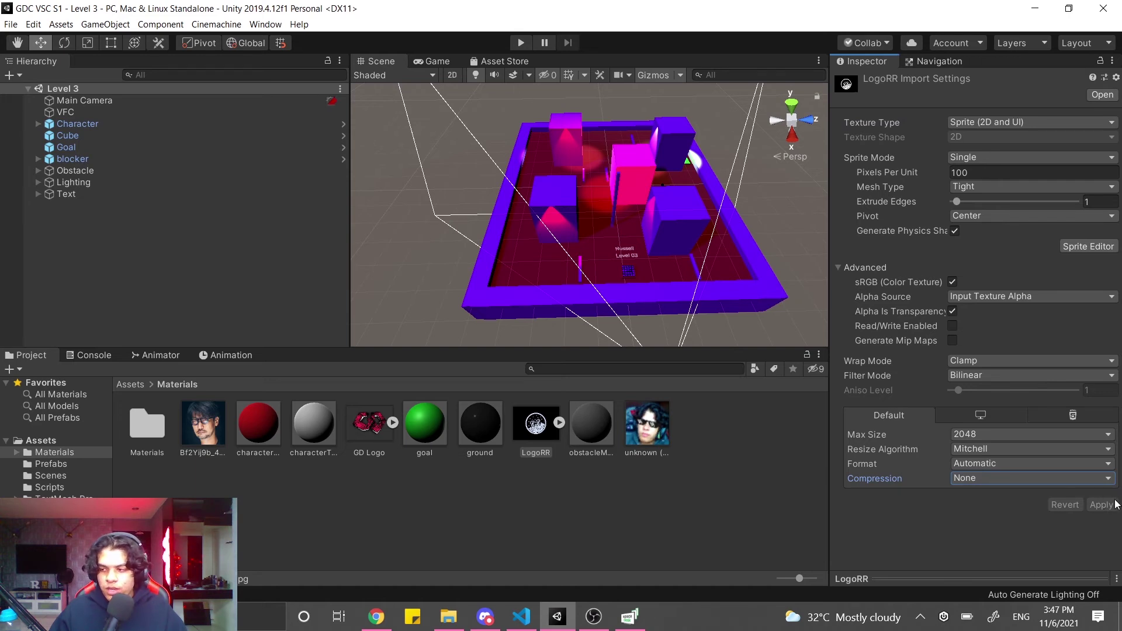
left_click(851, 515)
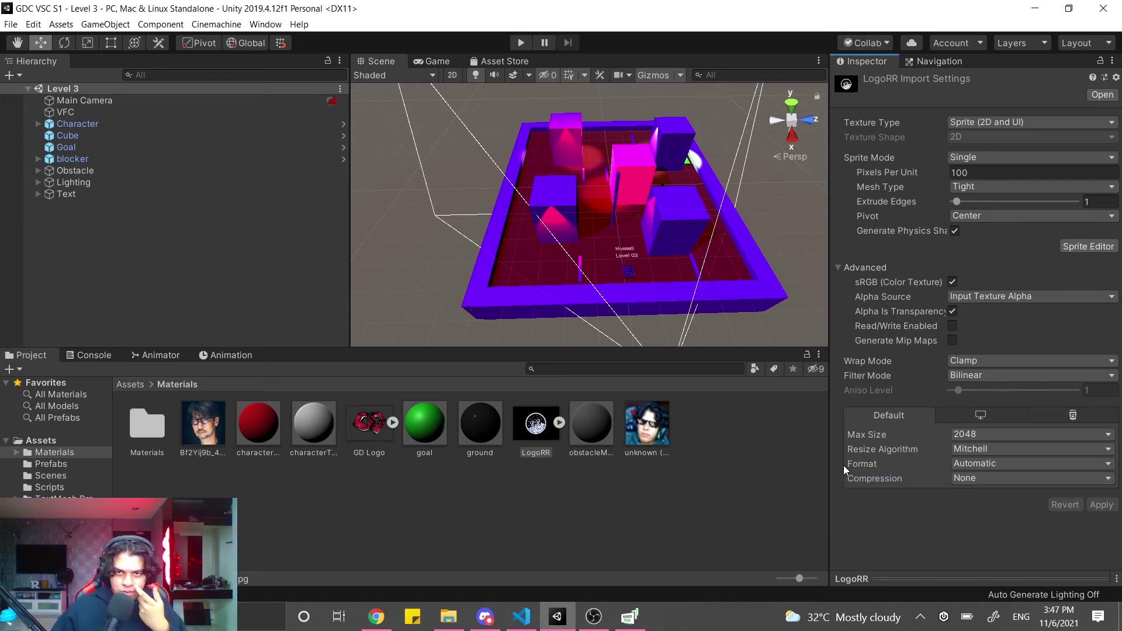
left_click(539, 513)
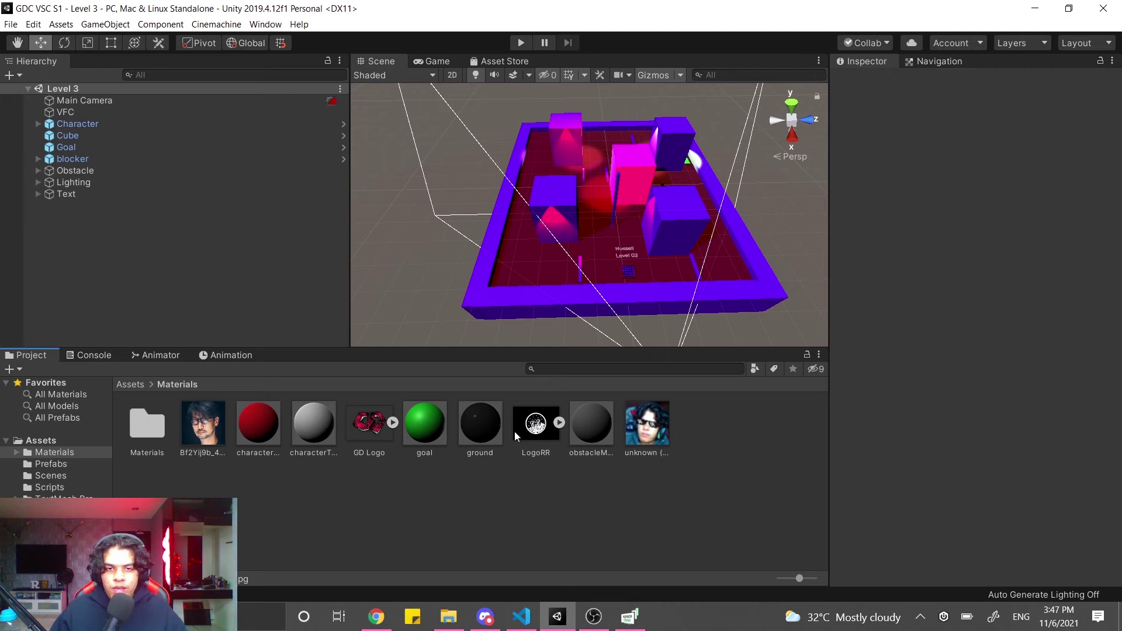
Step: Compare the import settings of the unknown (4) image with LogoRR's and inspect LogoRR's sprite sub-asset
left_click(648, 430)
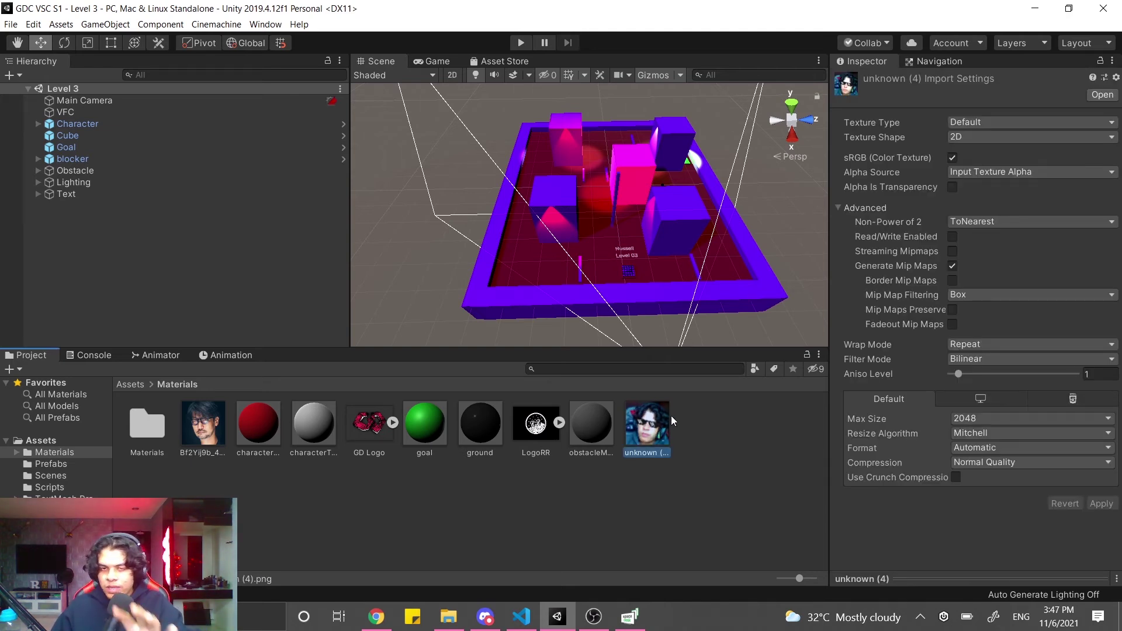
left_click(529, 428)
left_click(559, 422)
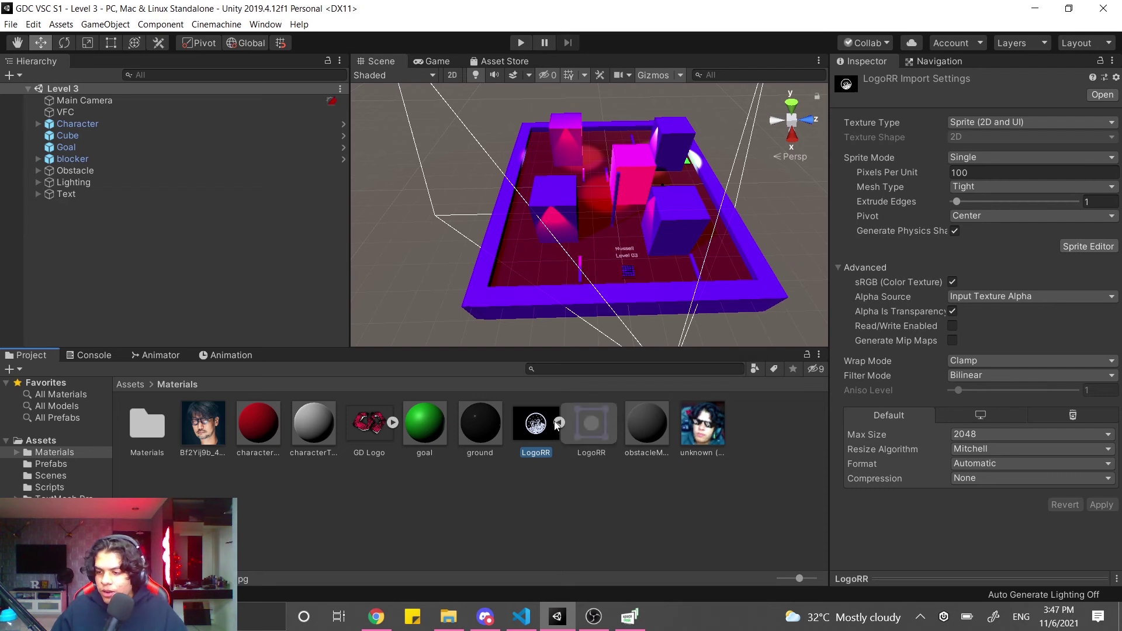
left_click(557, 424)
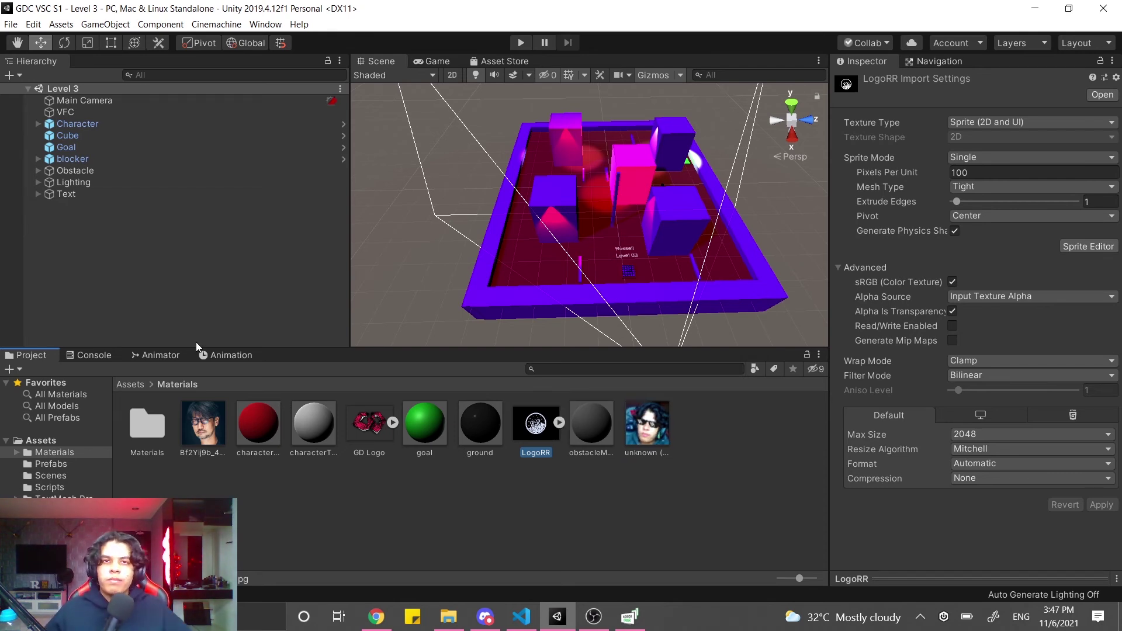
left_click(92, 355)
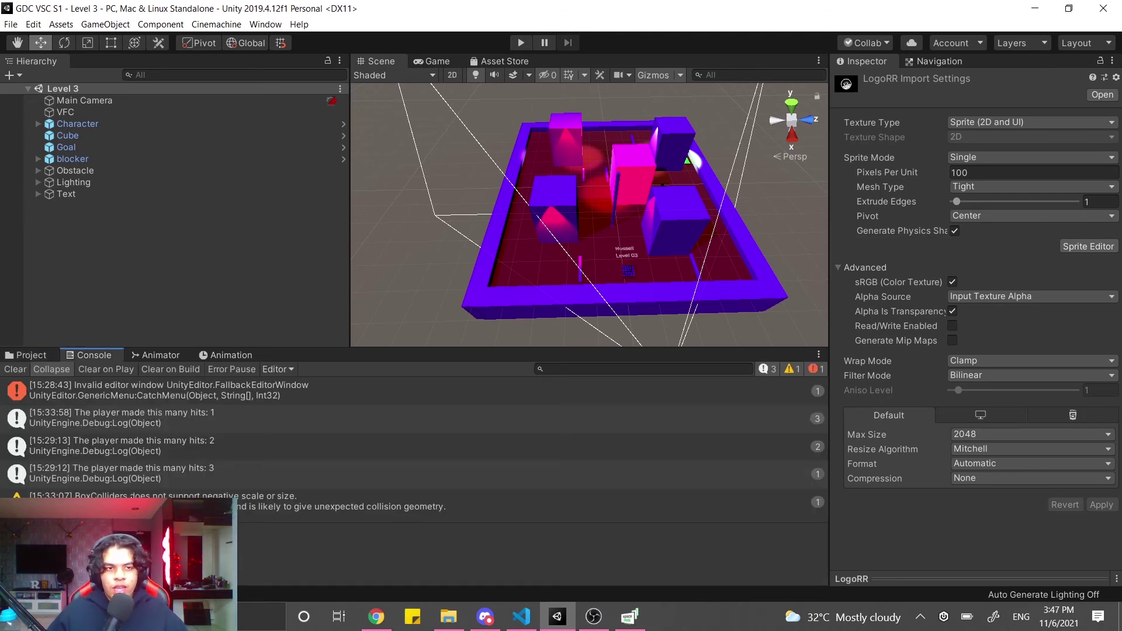
left_click(25, 354)
left_click(633, 533)
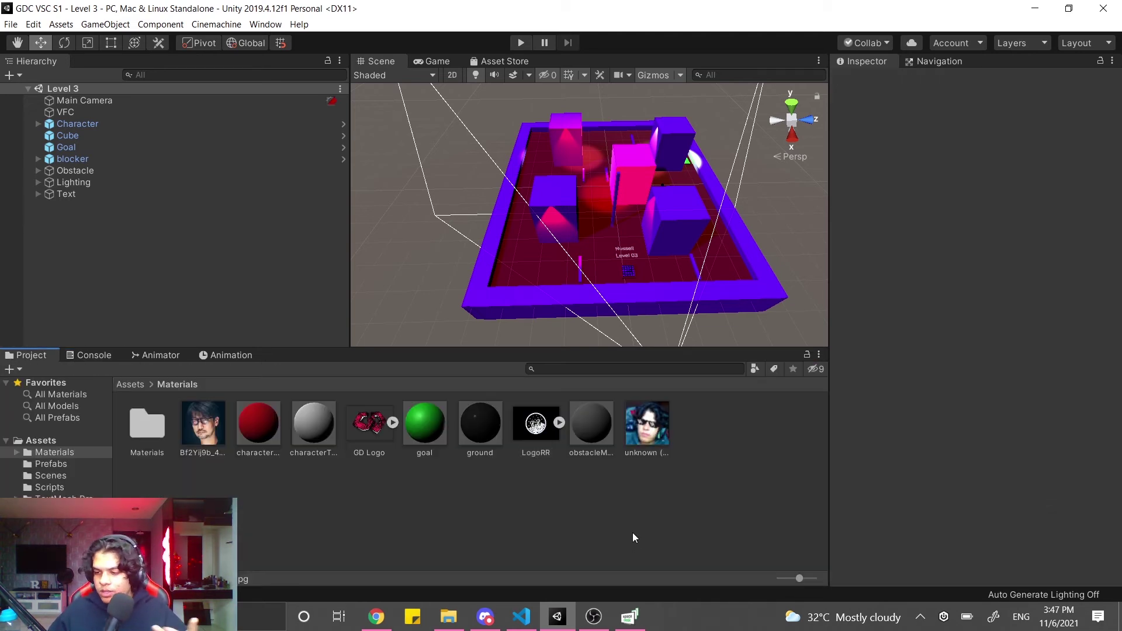
Step: Advance the presentation to the Product, Game Name & Icon slide, and open the Player project settings in Unity
key("alt+Tab")
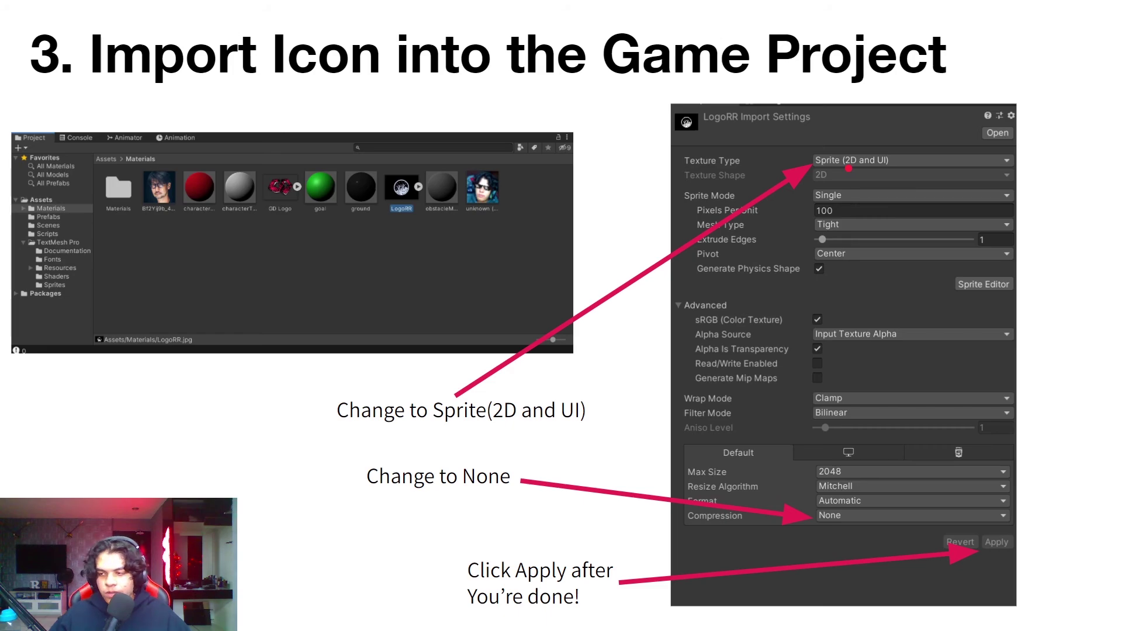
key("Right")
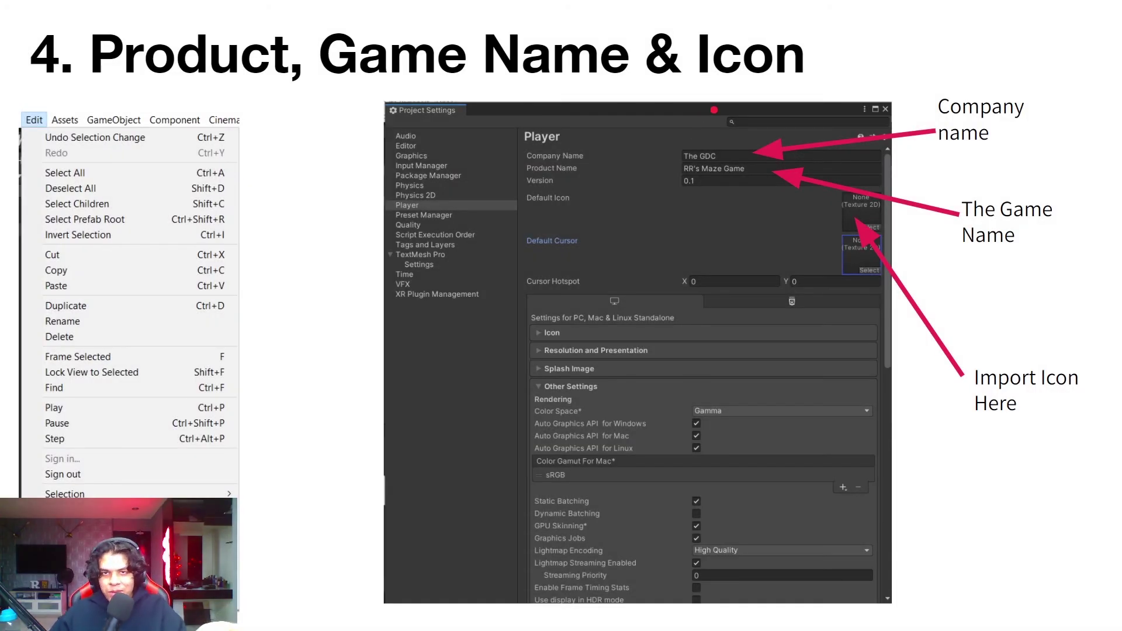
key("alt+Tab")
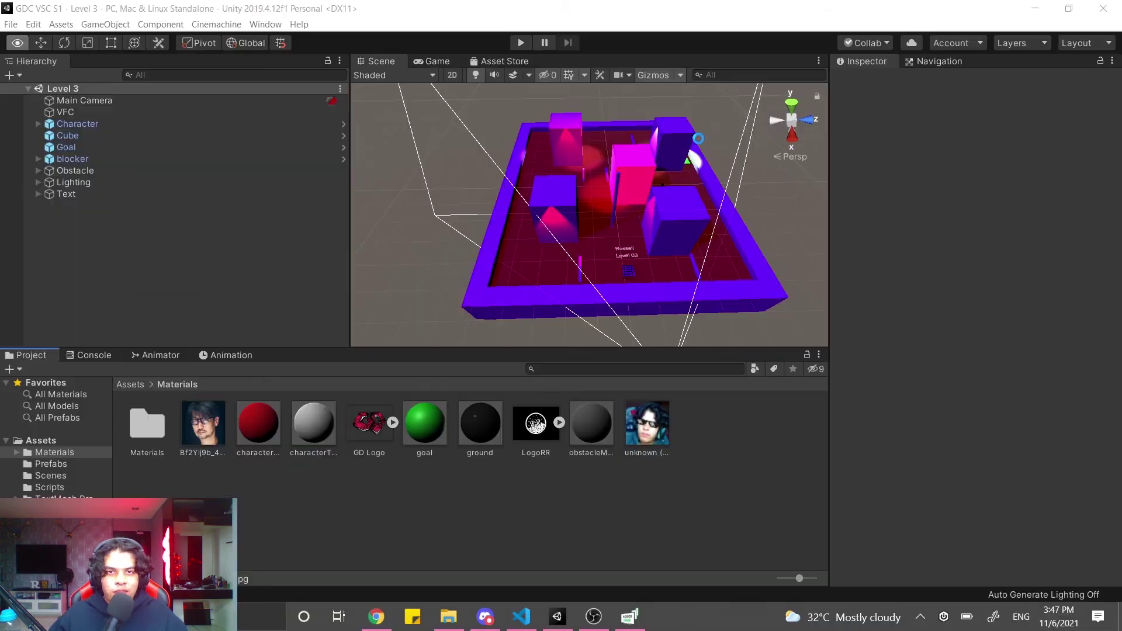
left_click(41, 28)
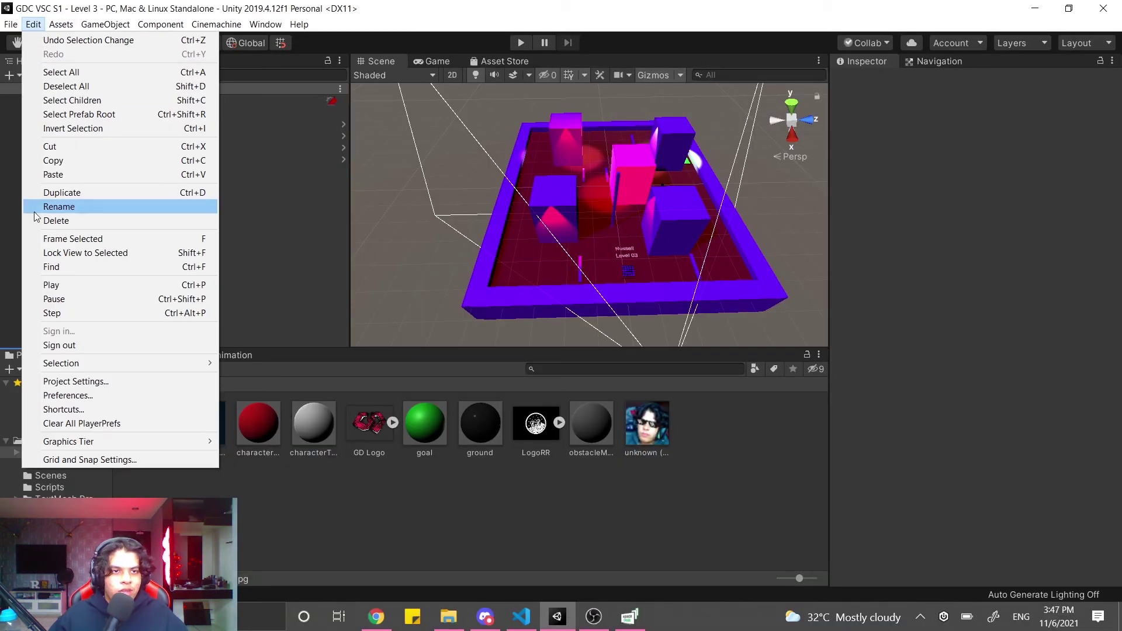
left_click(65, 384)
left_click(350, 137)
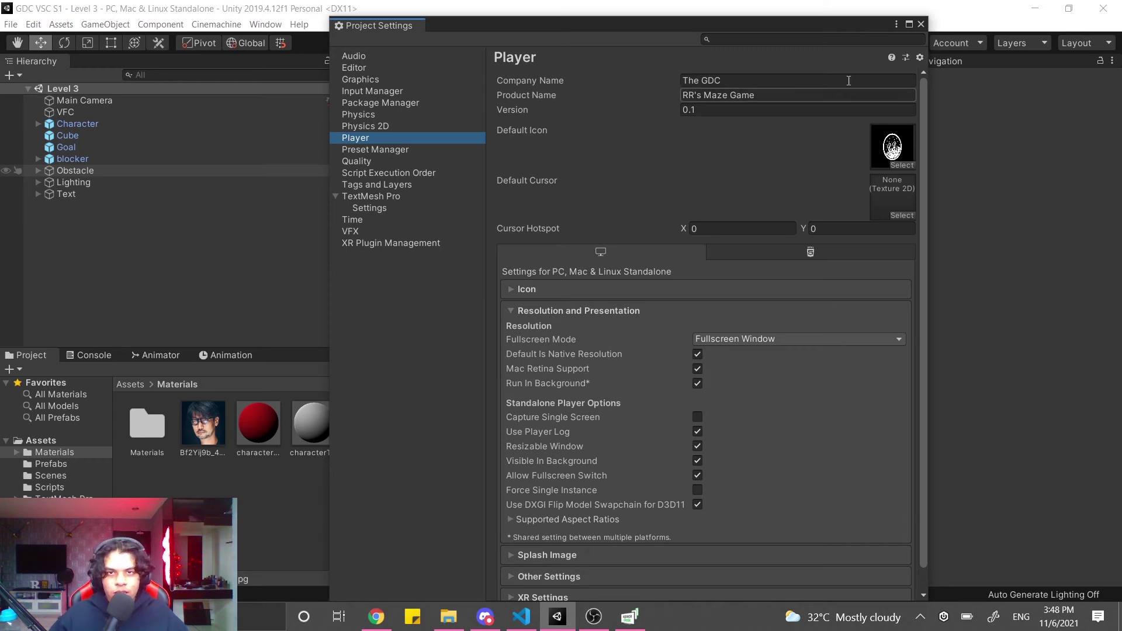
Step: Examine the Company Name and Product Name in the Player settings, briefly checking the unity channel in Discord
left_click(543, 83)
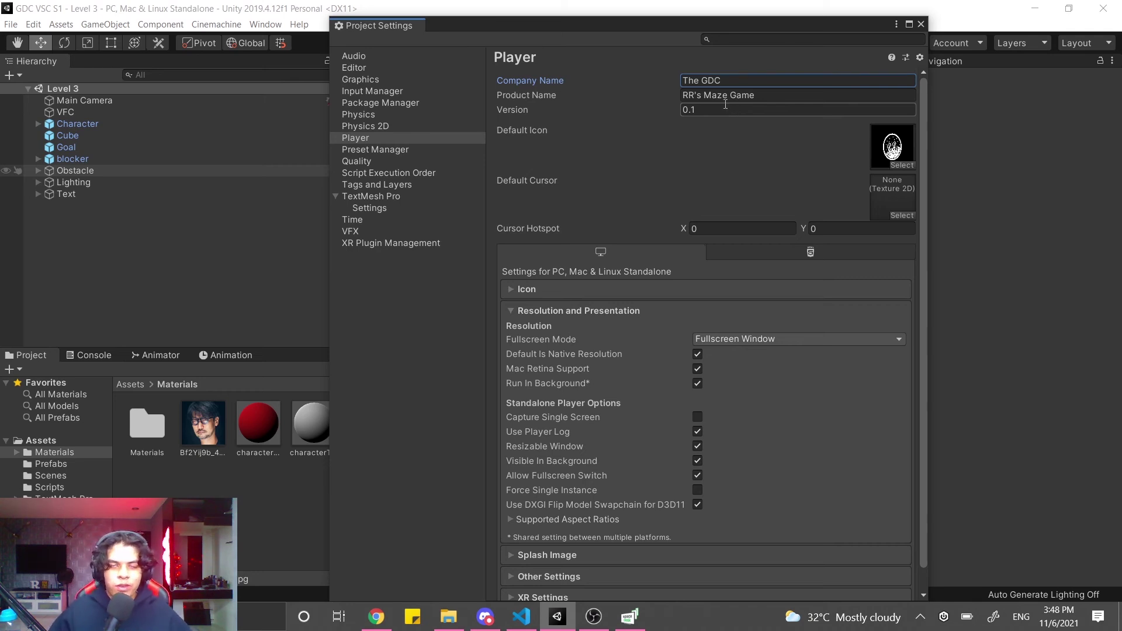
left_click(712, 82)
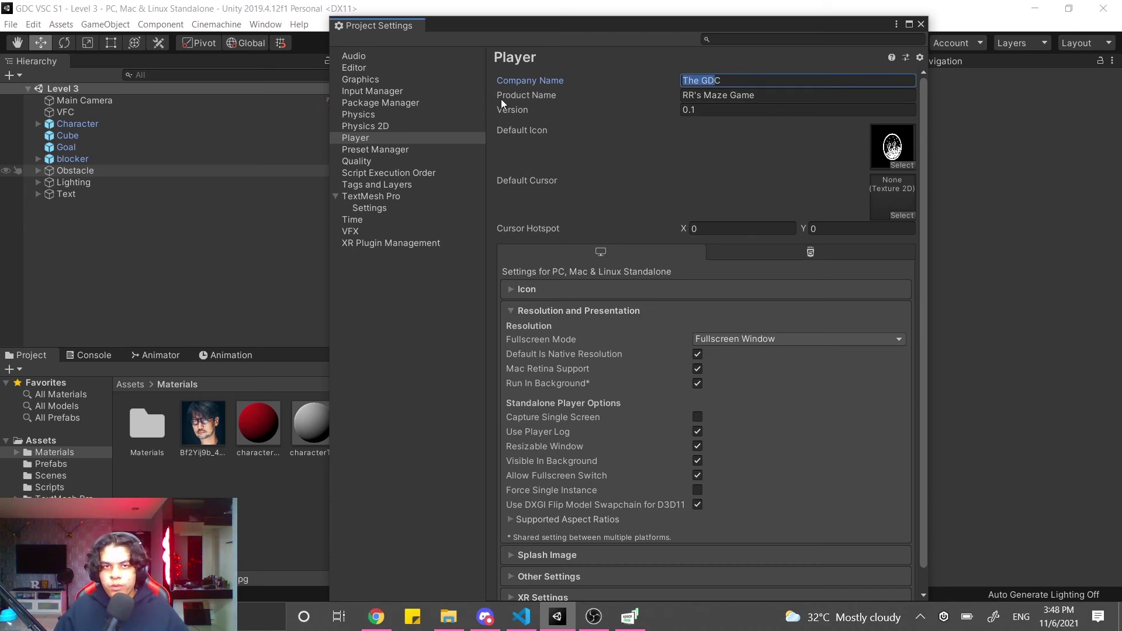
left_click(716, 96)
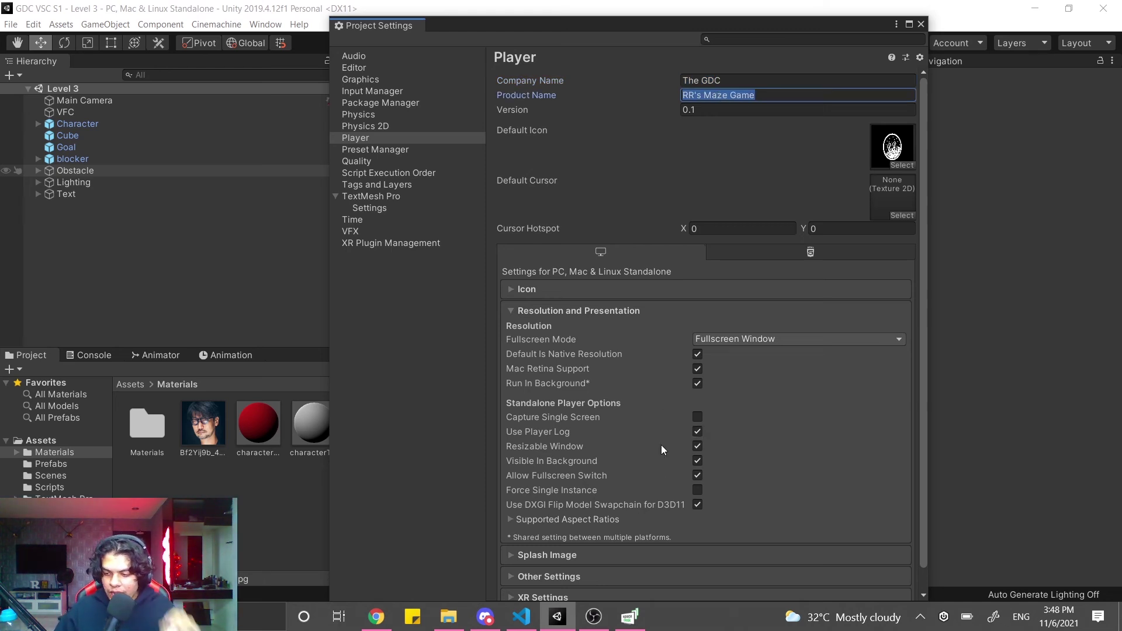
left_click(486, 617)
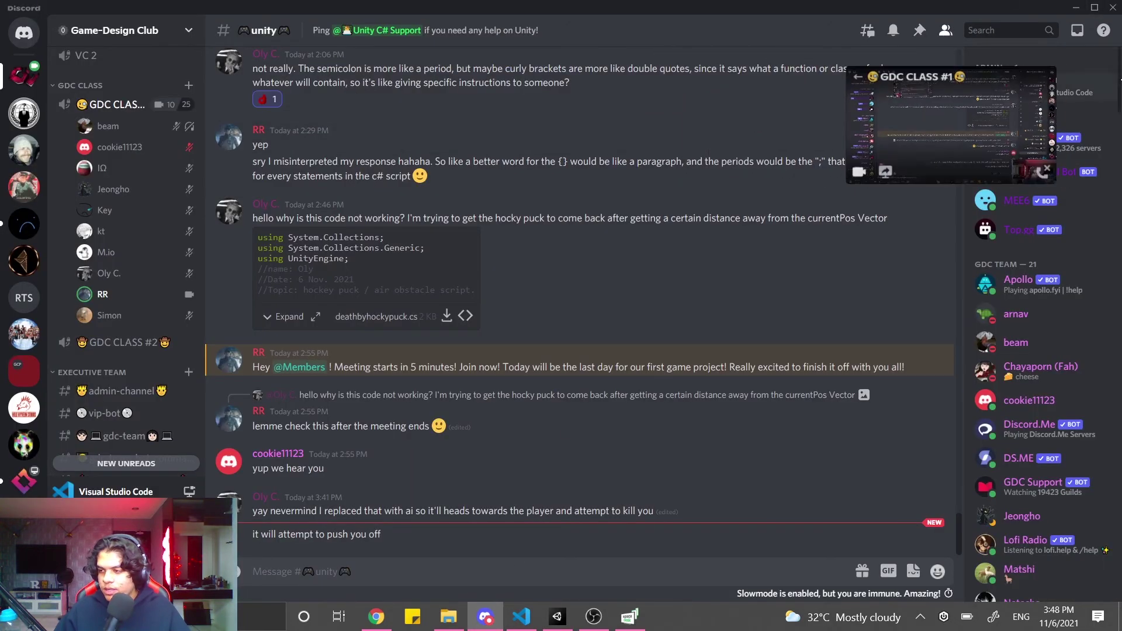
left_click(558, 620)
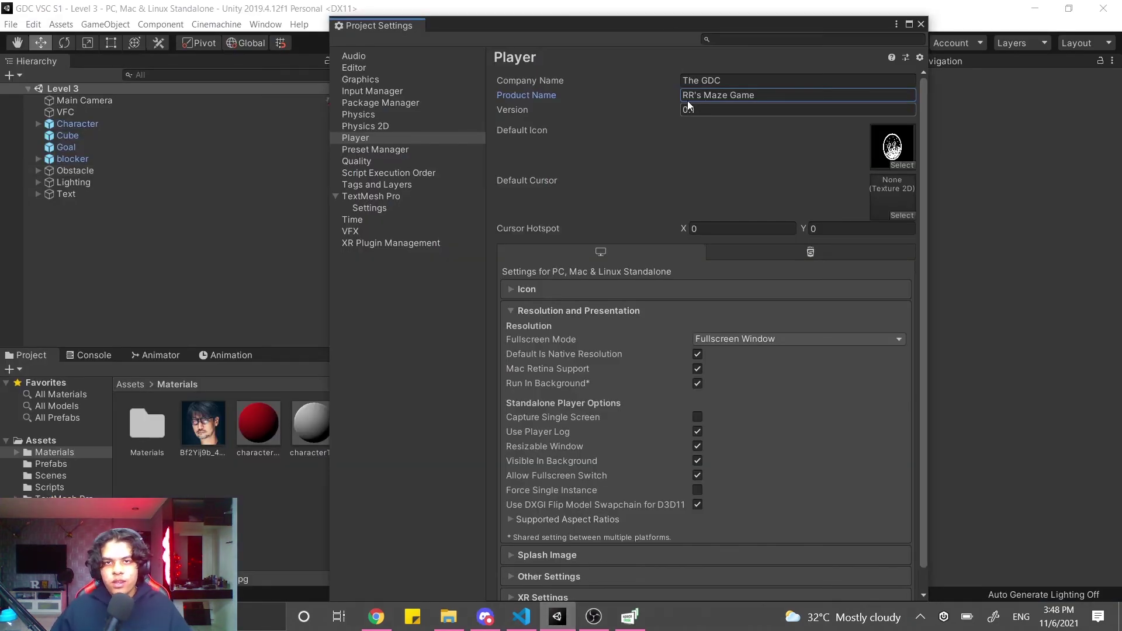
left_click_drag(683, 94, 760, 95)
left_click(754, 94)
left_click_drag(683, 95, 759, 95)
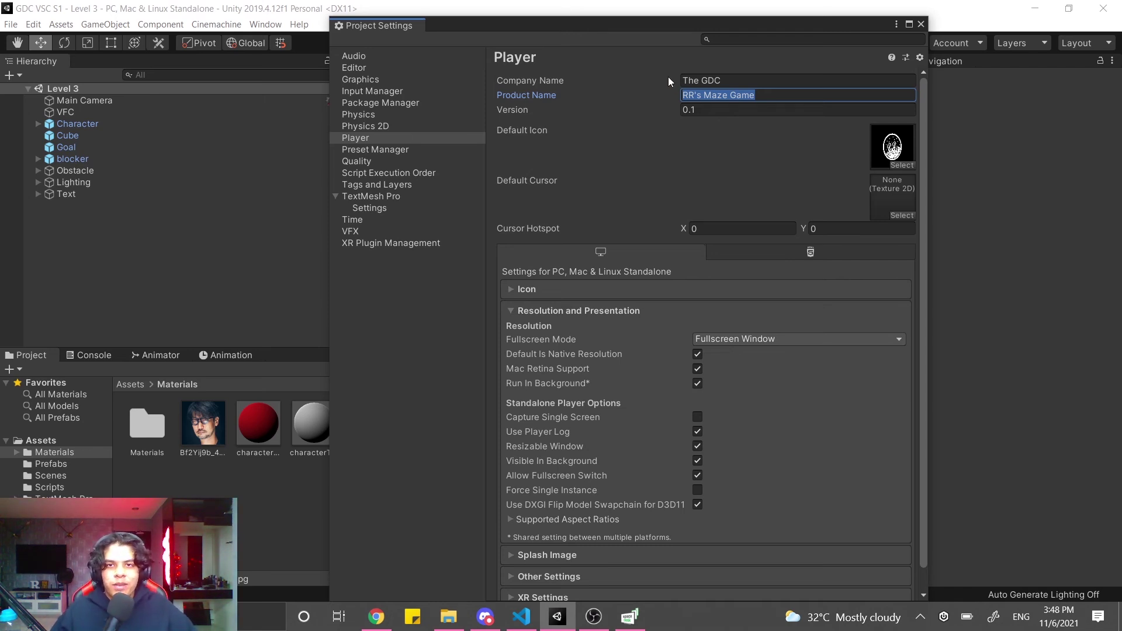
left_click(696, 95)
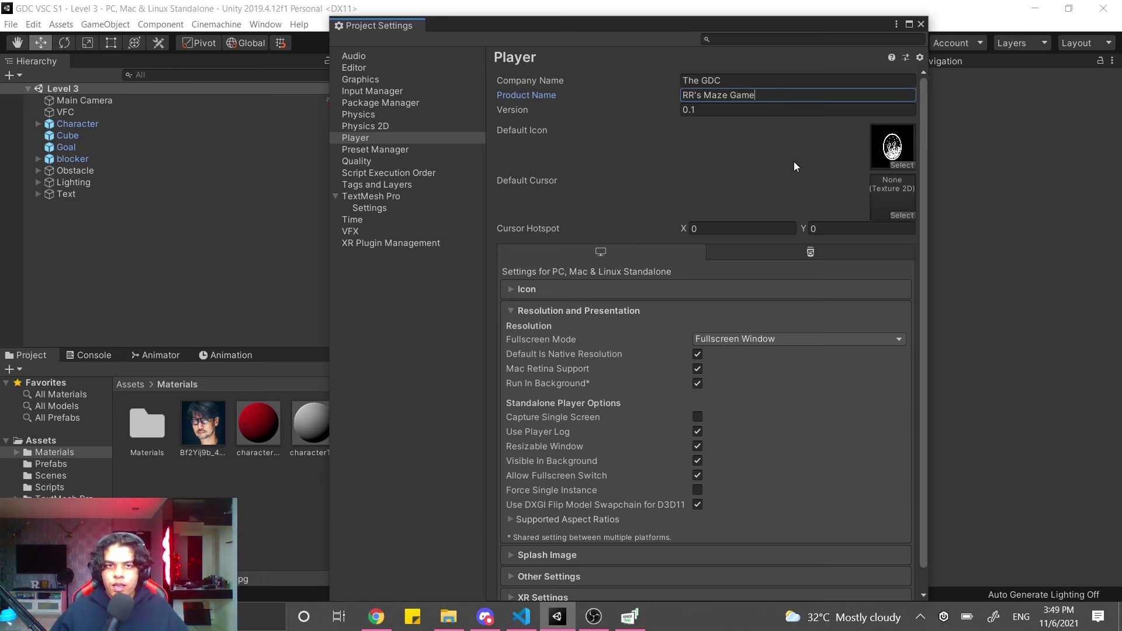
Step: Assign the LogoRR image from the Materials folder as the Default Icon in the Player settings, moving the Project Settings window as needed
left_click_drag(638, 29, 738, 8)
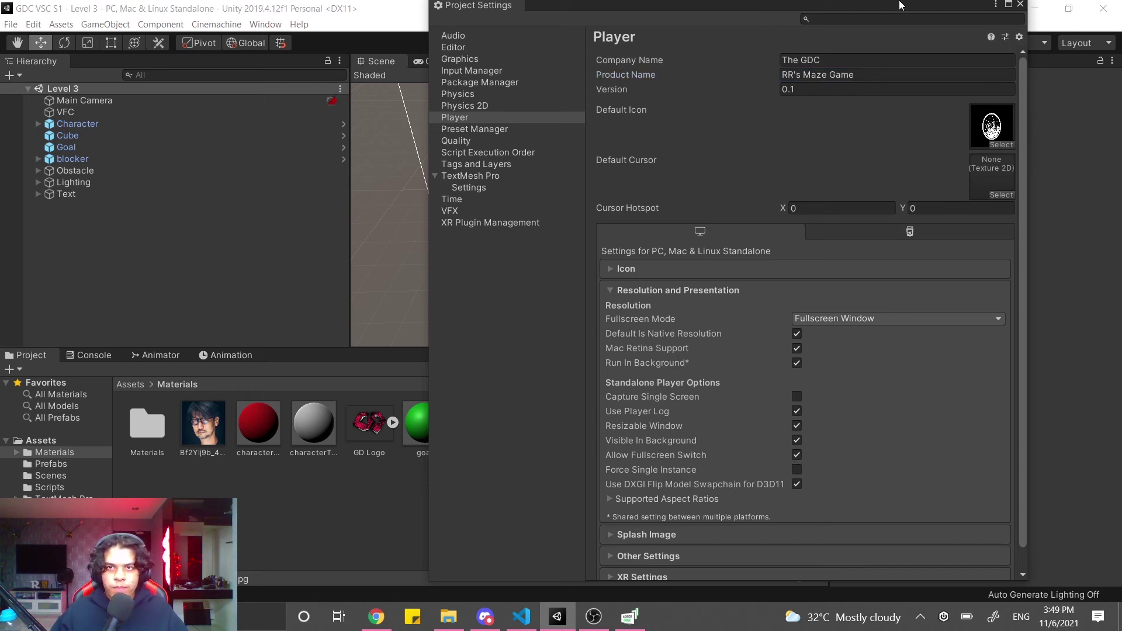
left_click(966, 19)
left_click_drag(956, 4, 433, 41)
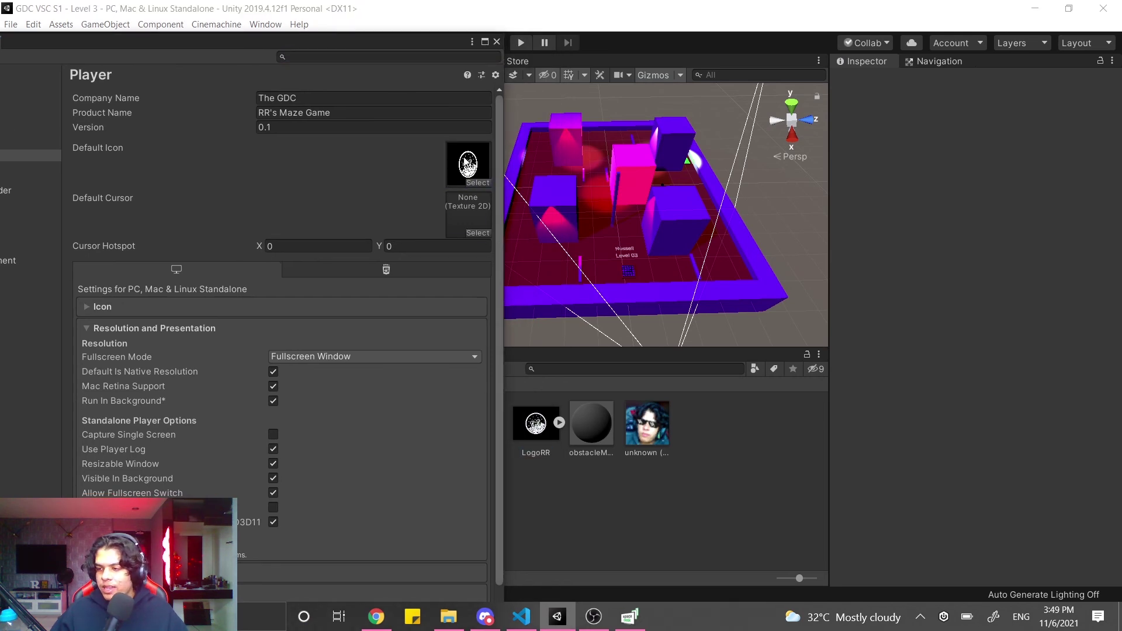
left_click_drag(536, 419, 471, 177)
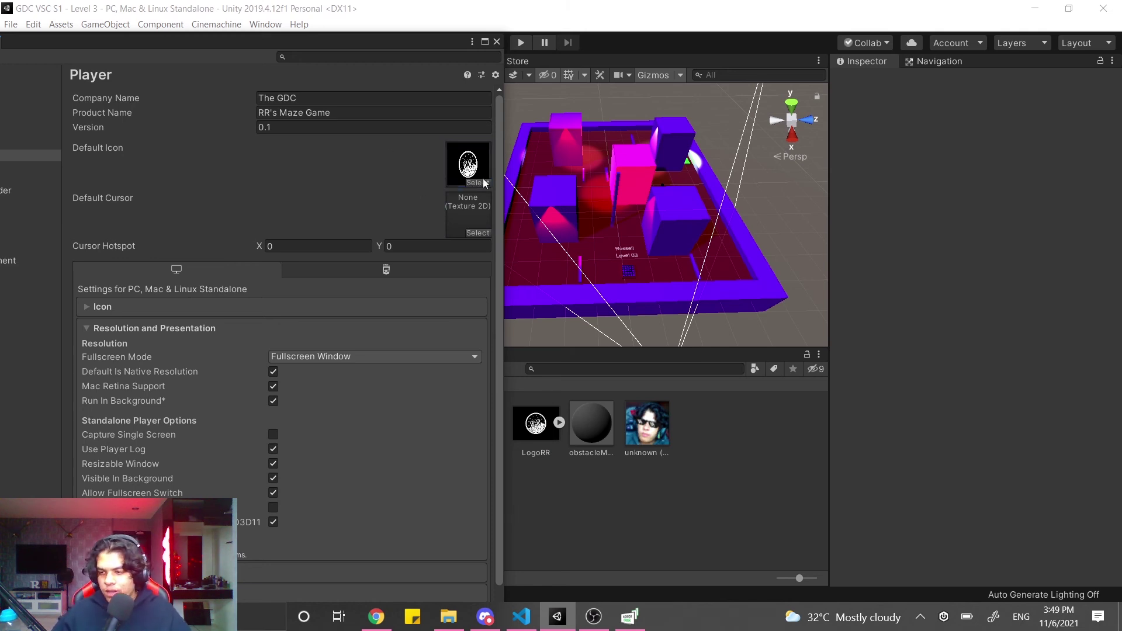
left_click_drag(433, 47, 976, 65)
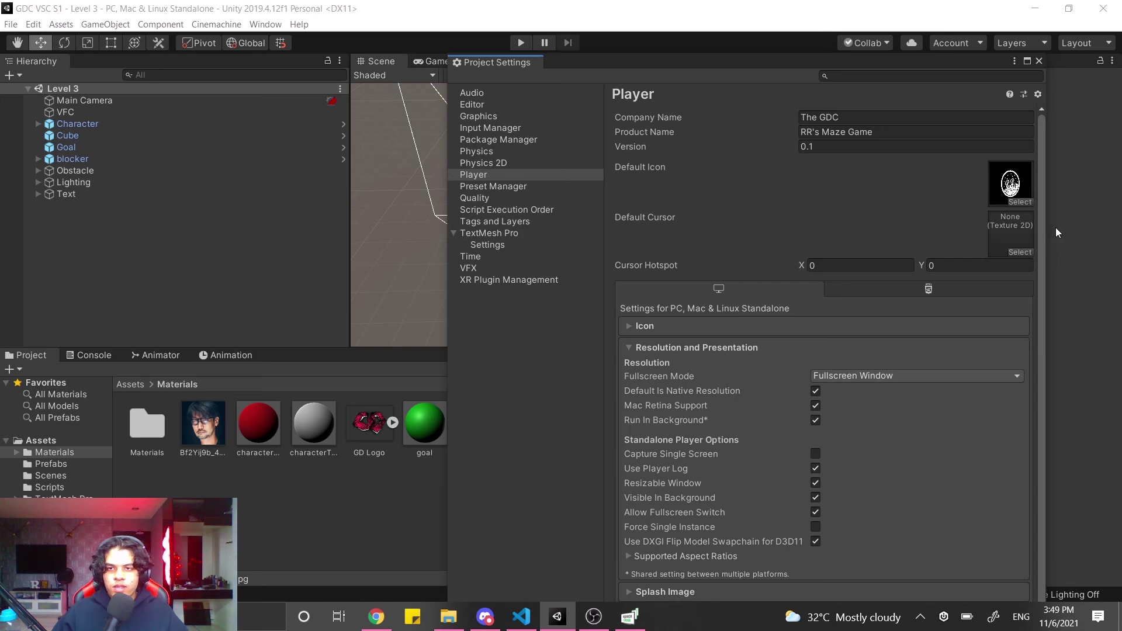
scroll(869, 318, "down", 1)
scroll(1043, 256, "up", 1)
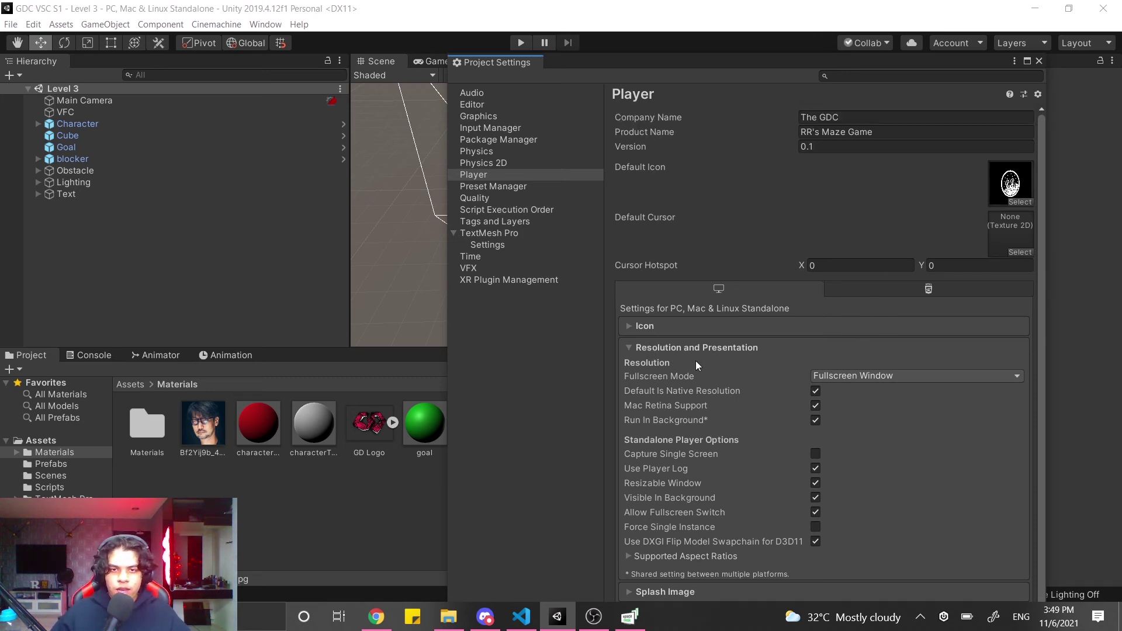
Step: Check the unity channel in Discord, and compare the slide's Resizable Window instruction with the Player settings in Unity
left_click(485, 617)
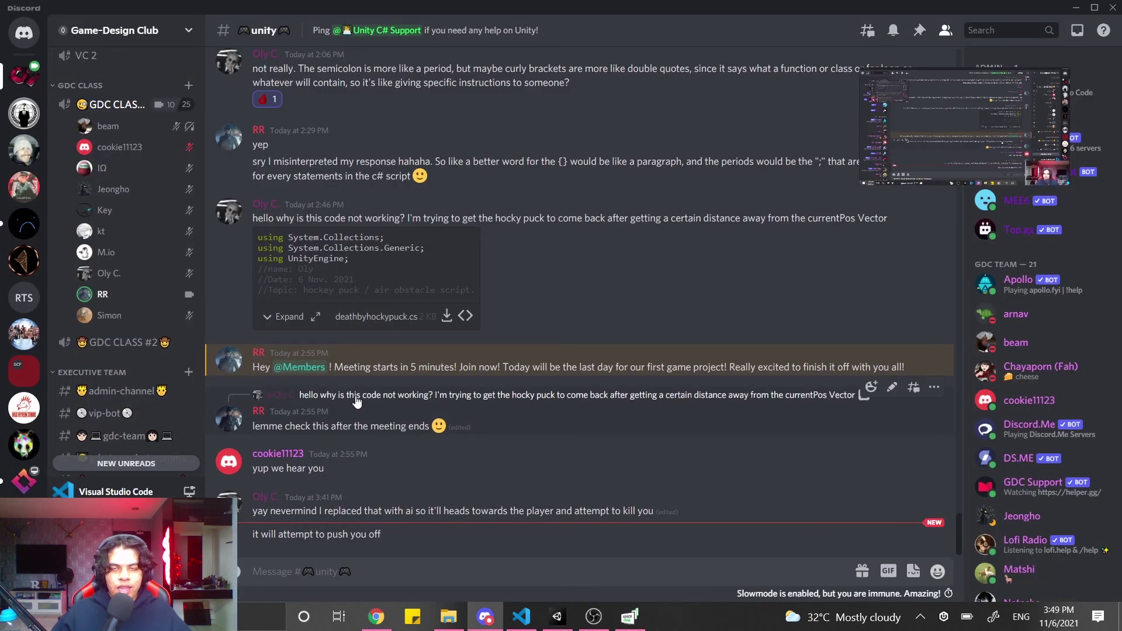
key("alt+Tab")
key("alt+Tab")
key("Tab")
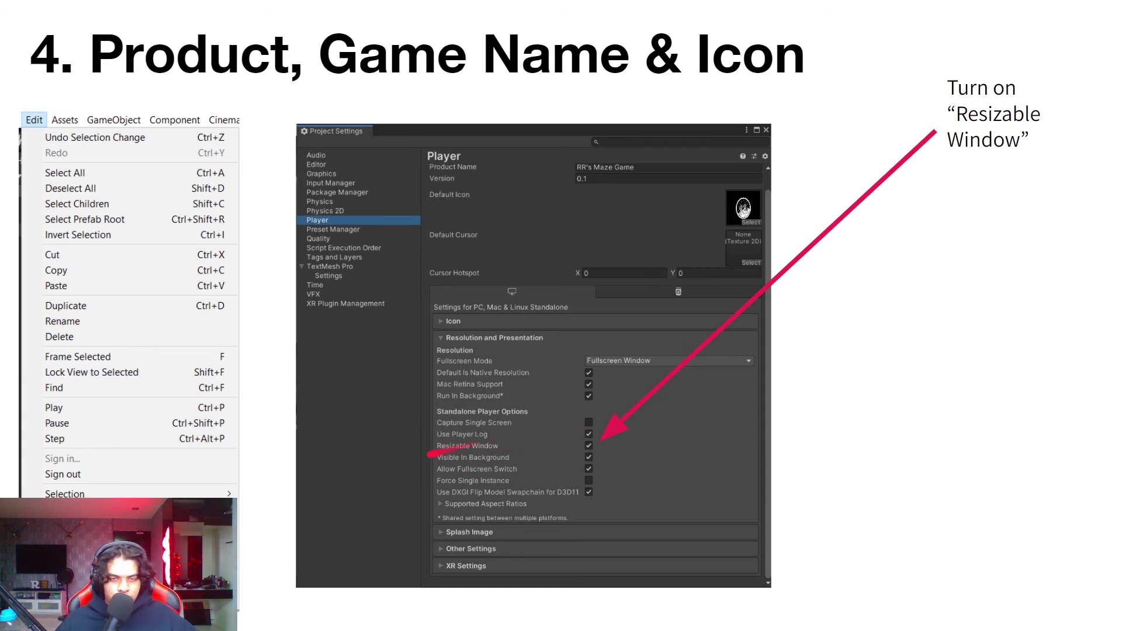
key("alt+Tab")
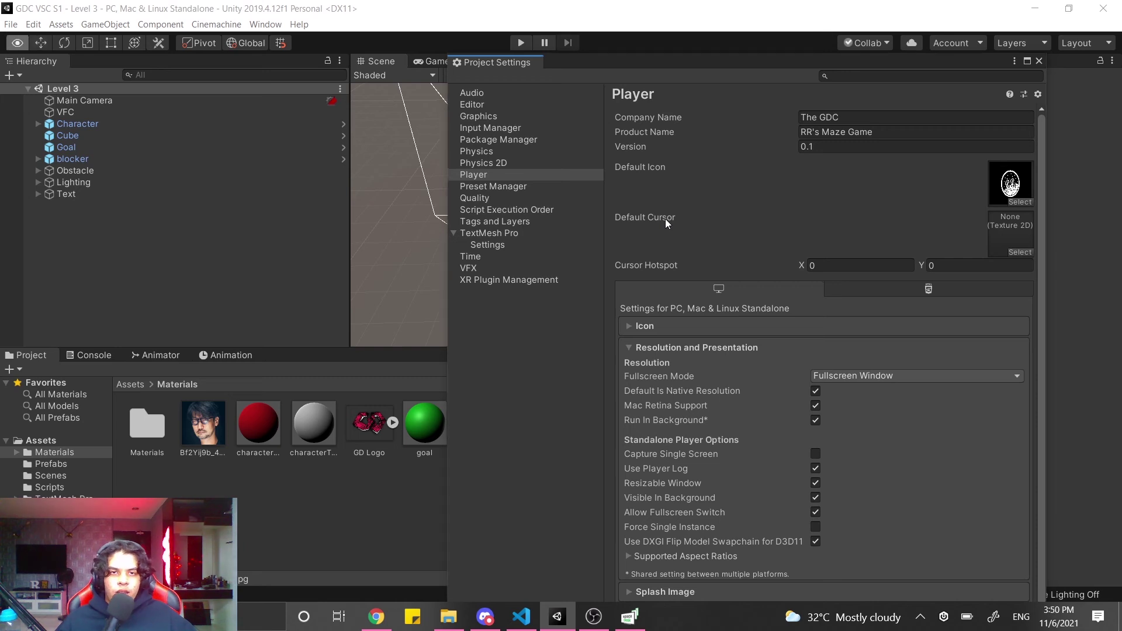
key("alt+Tab")
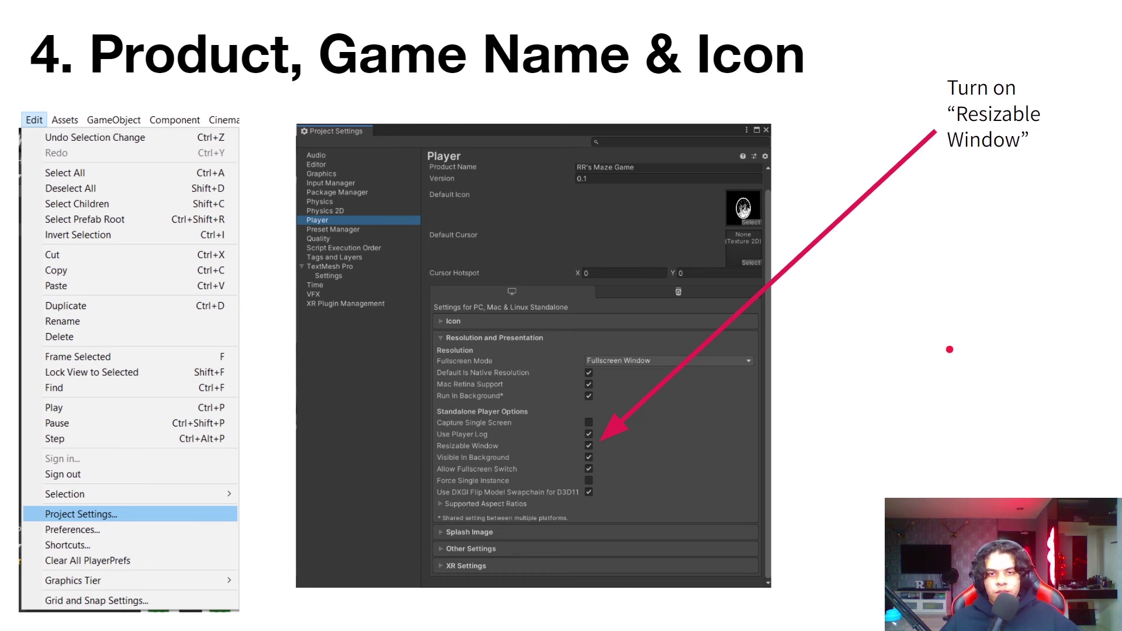
Step: Advance the presentation to the Make Directory slide, and open the GDC VSC S1 project folder under game projects in File Explorer
key("Right")
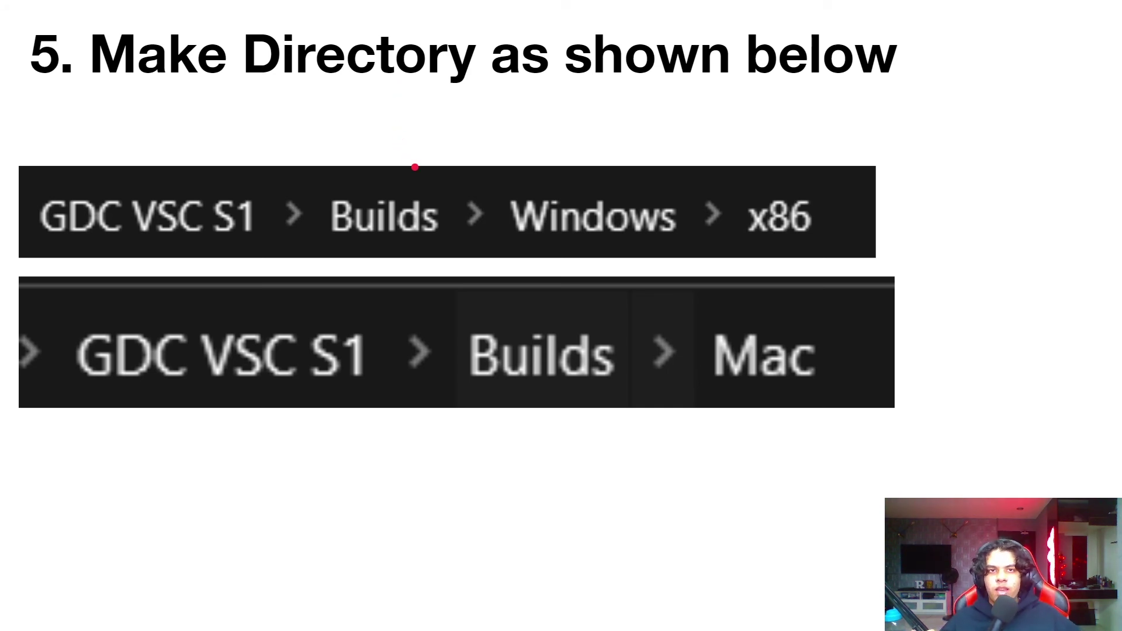
key("alt+Tab")
left_click(546, 366)
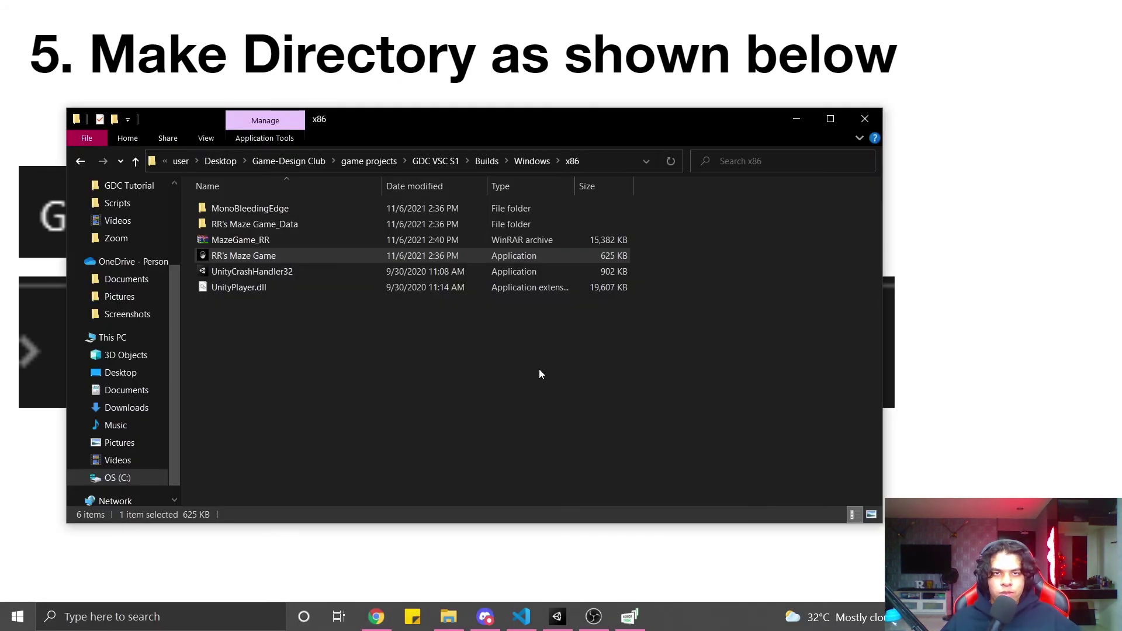
left_click(440, 167)
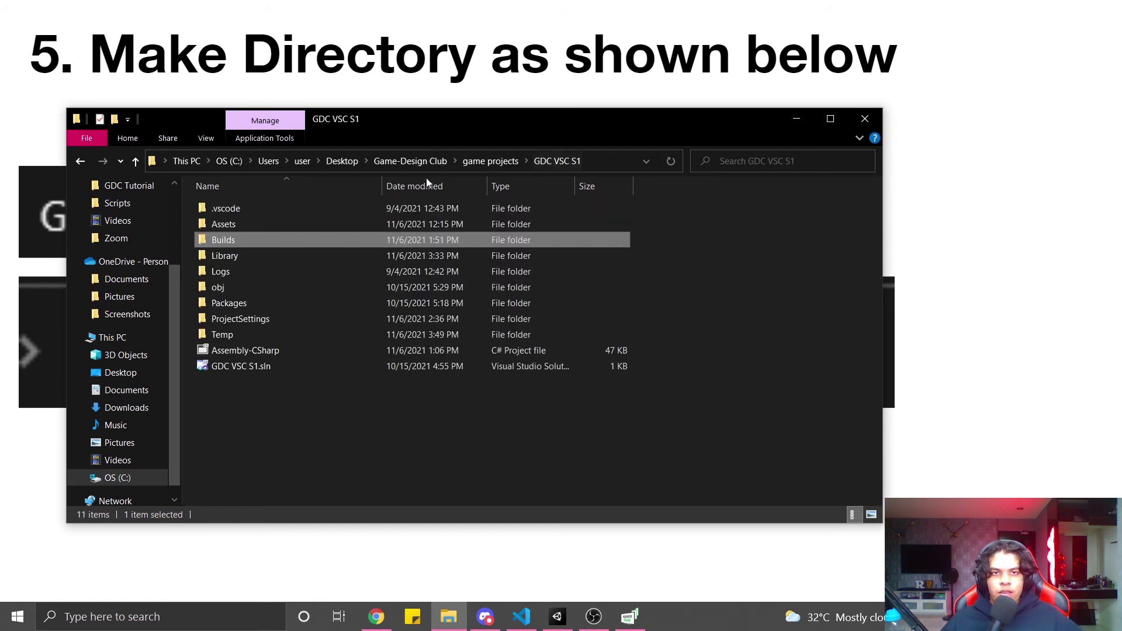
left_click(410, 163)
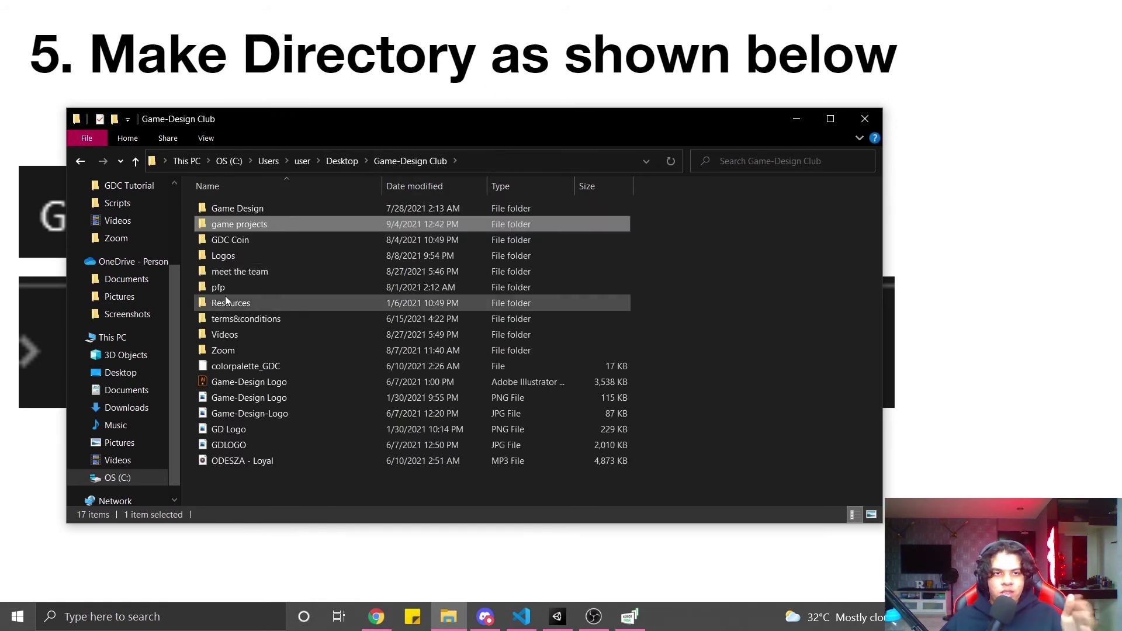
double_click(253, 226)
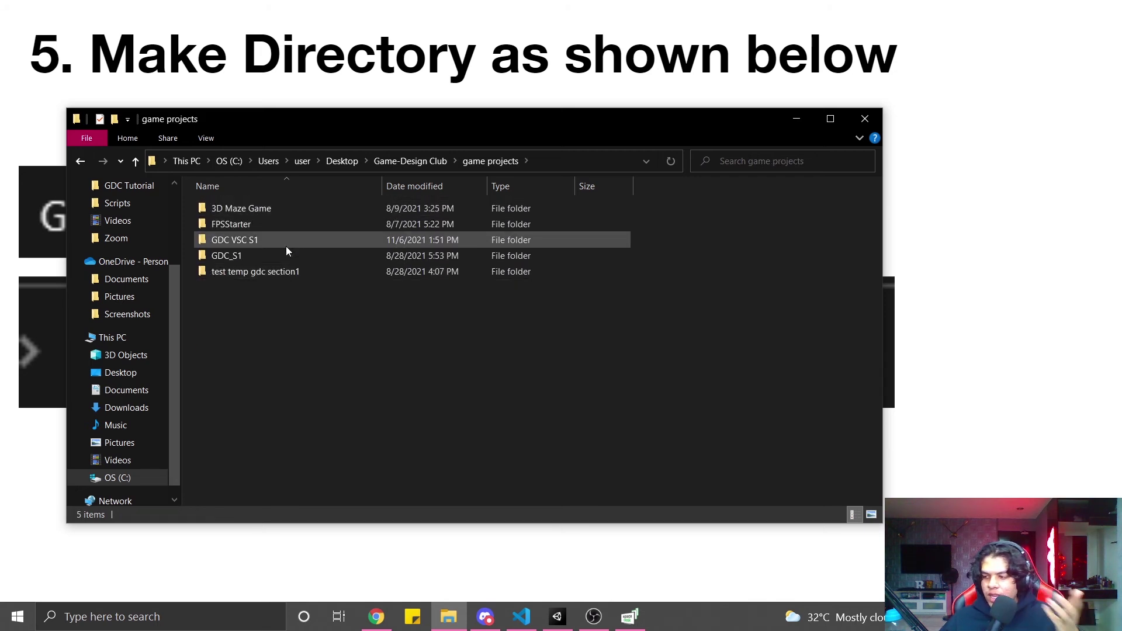
double_click(251, 240)
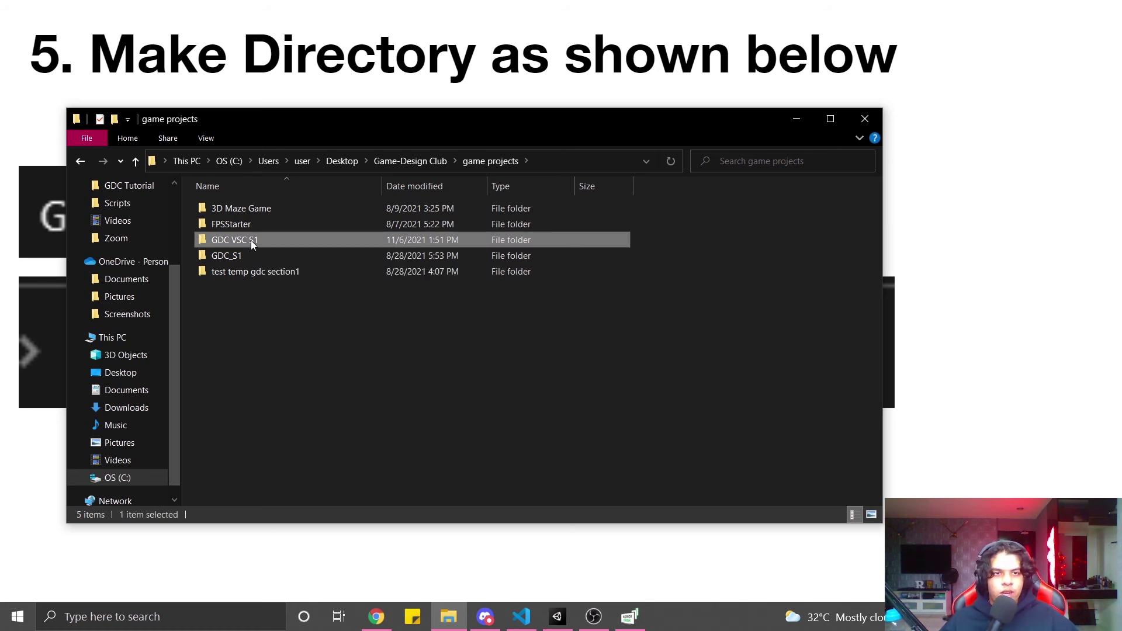
Step: Open the project's Builds folder and inspect its Mac and Windows subfolders
right_click(310, 459)
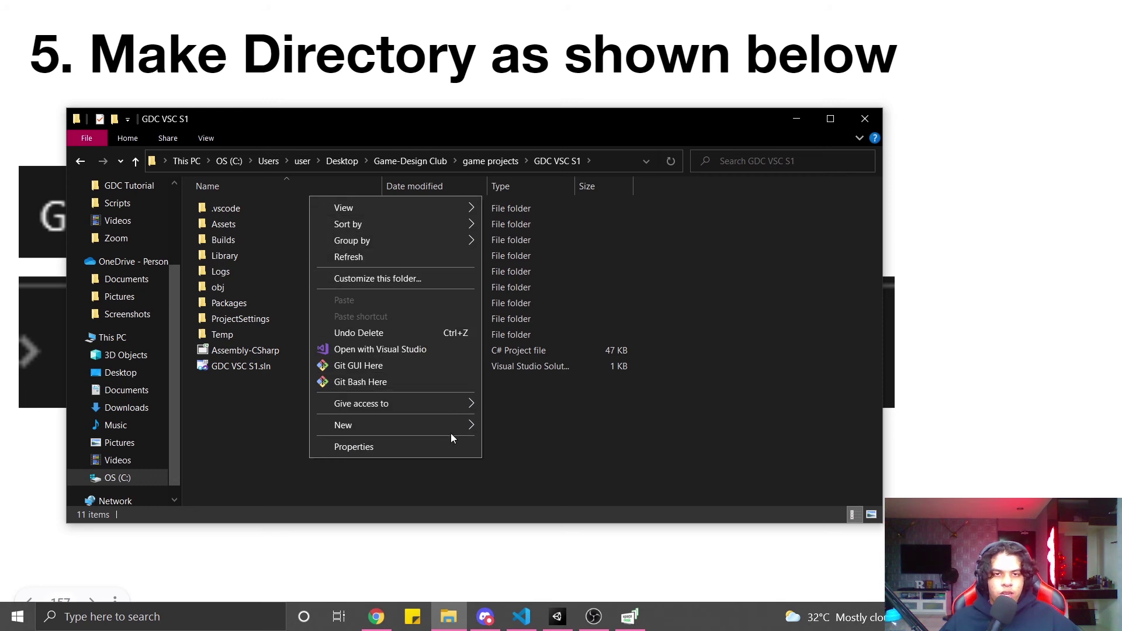
left_click(250, 227)
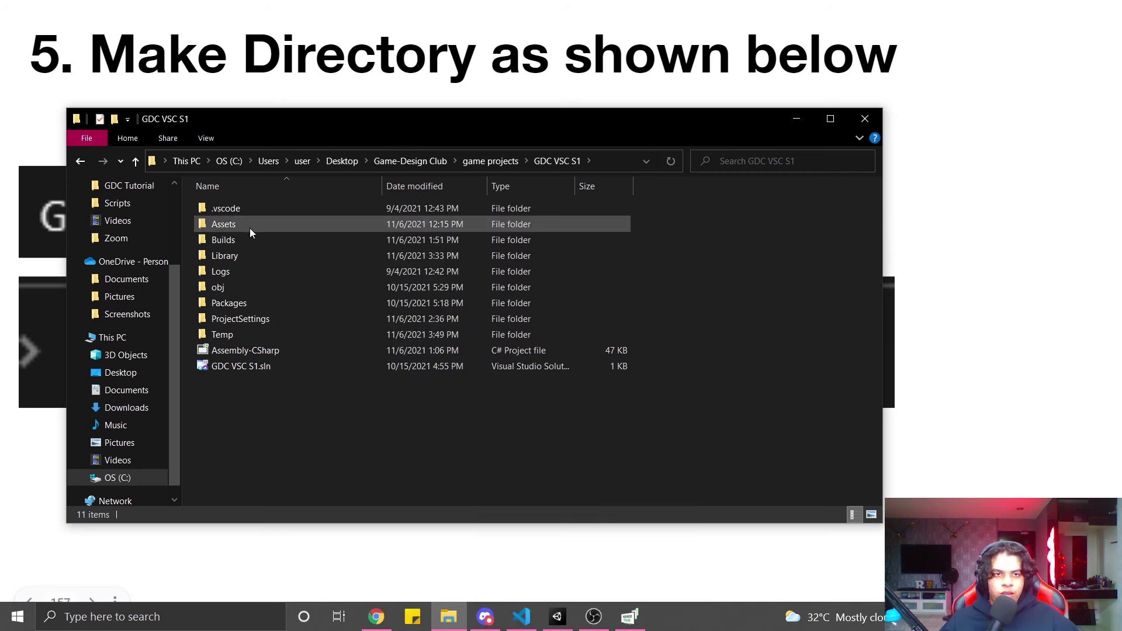
left_click(247, 240)
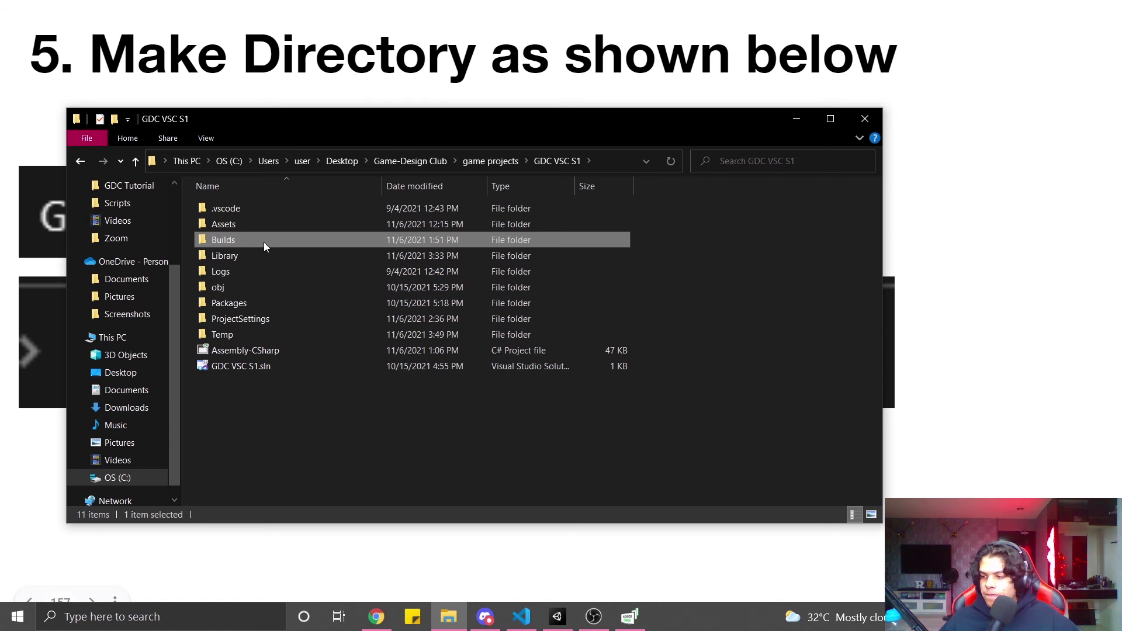
double_click(264, 242)
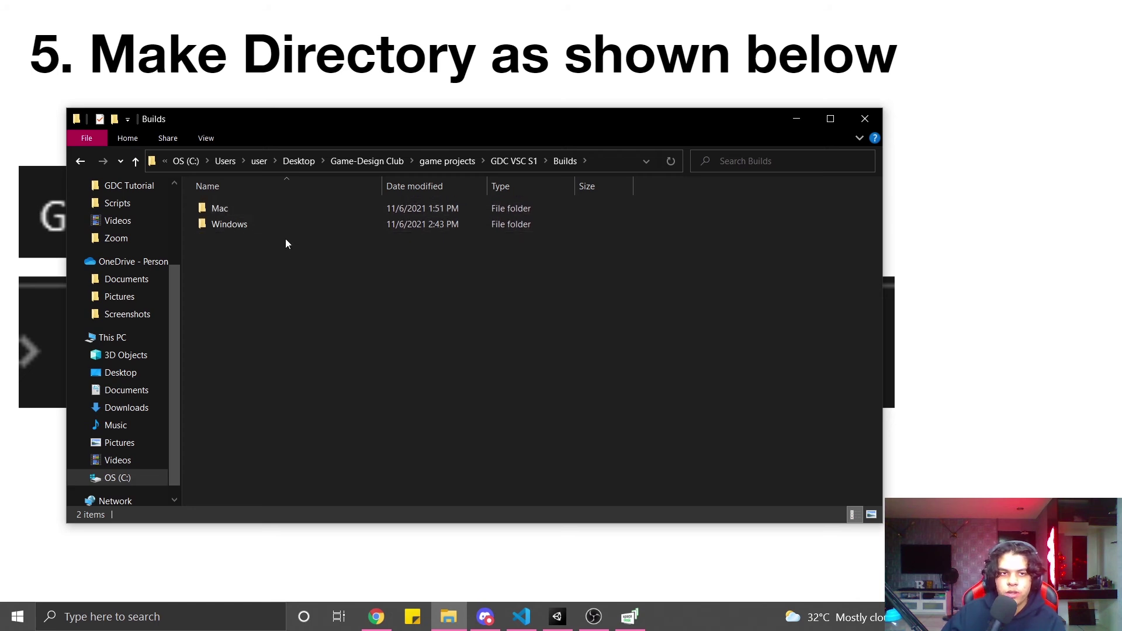
double_click(252, 210)
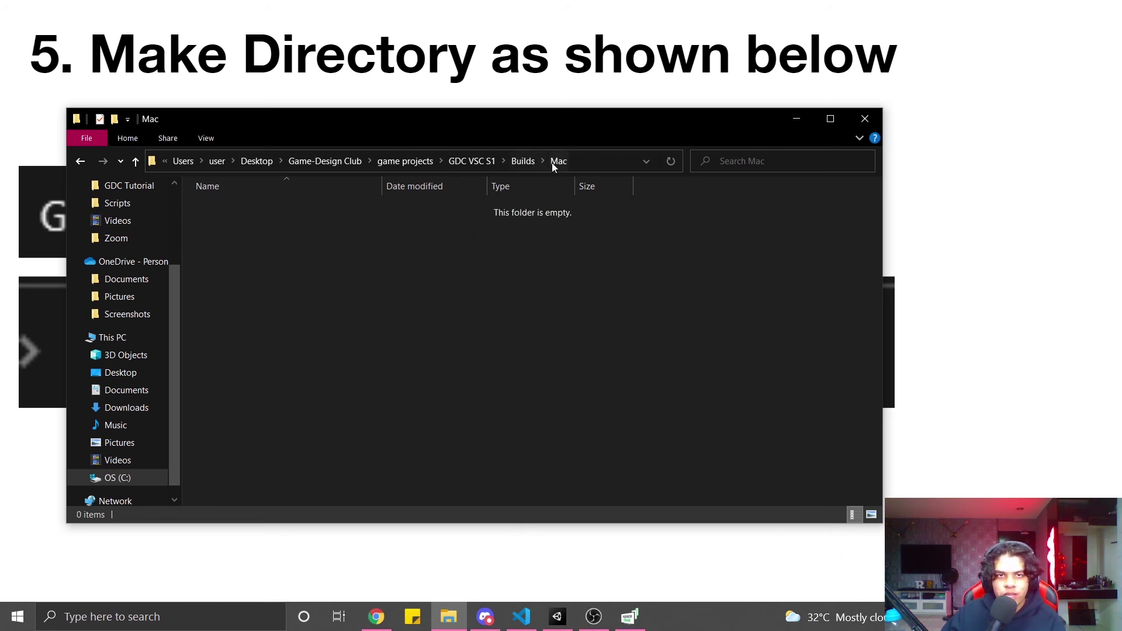
left_click(516, 159)
double_click(329, 222)
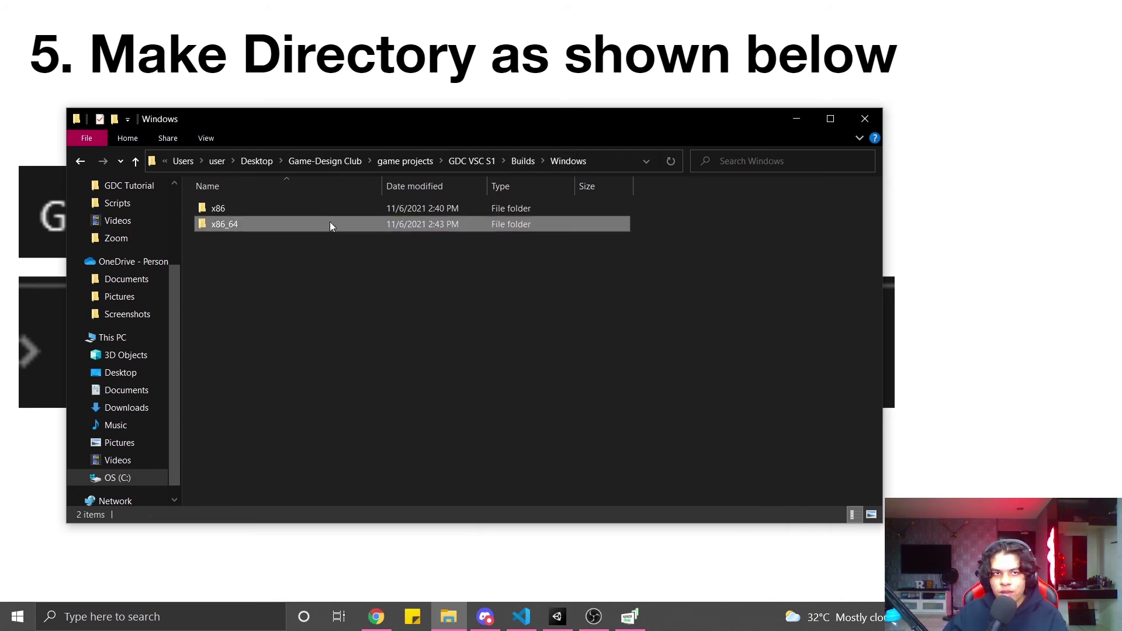
Step: Compare the x86 and x86_64 folders inside the Windows builds folder, and open x86 to examine its contents
left_click(248, 211)
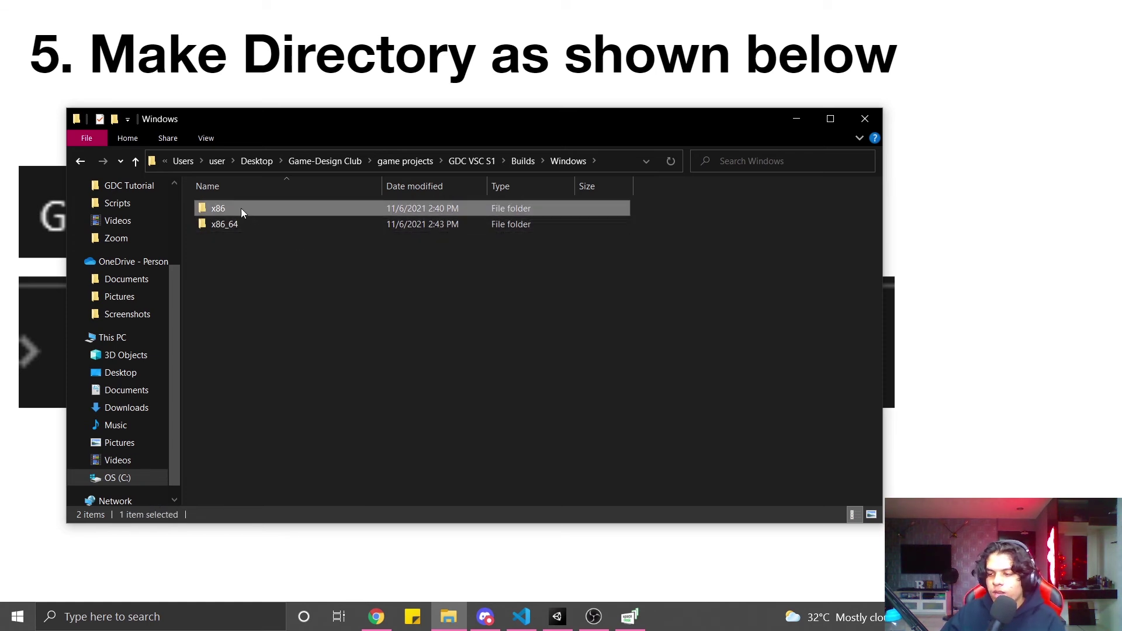
left_click(250, 226)
left_click(257, 285)
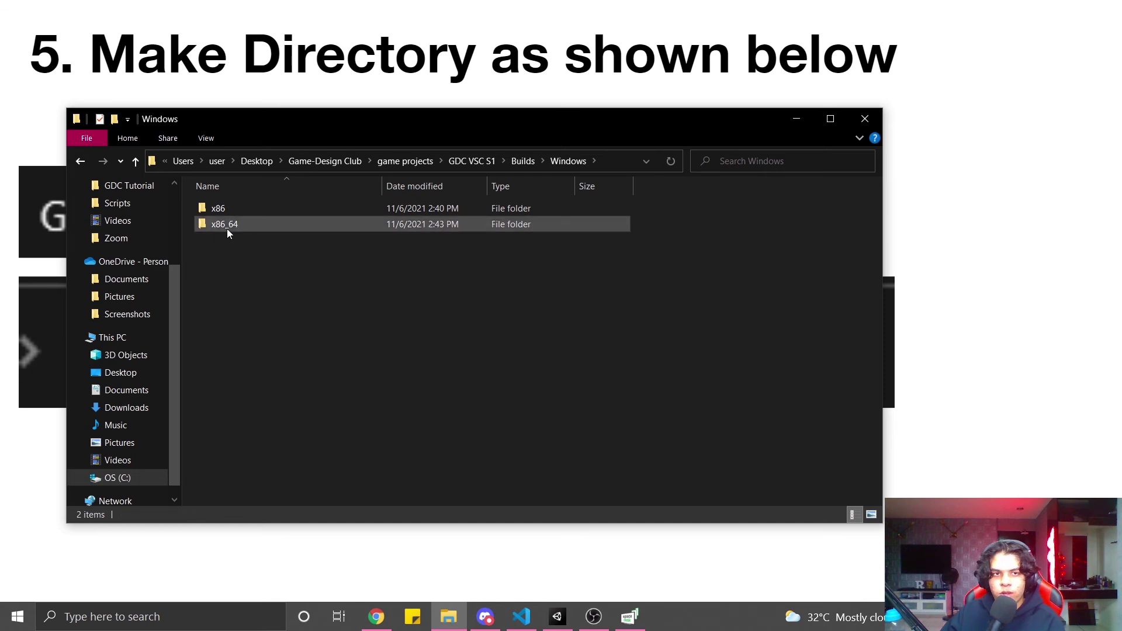
left_click(230, 230)
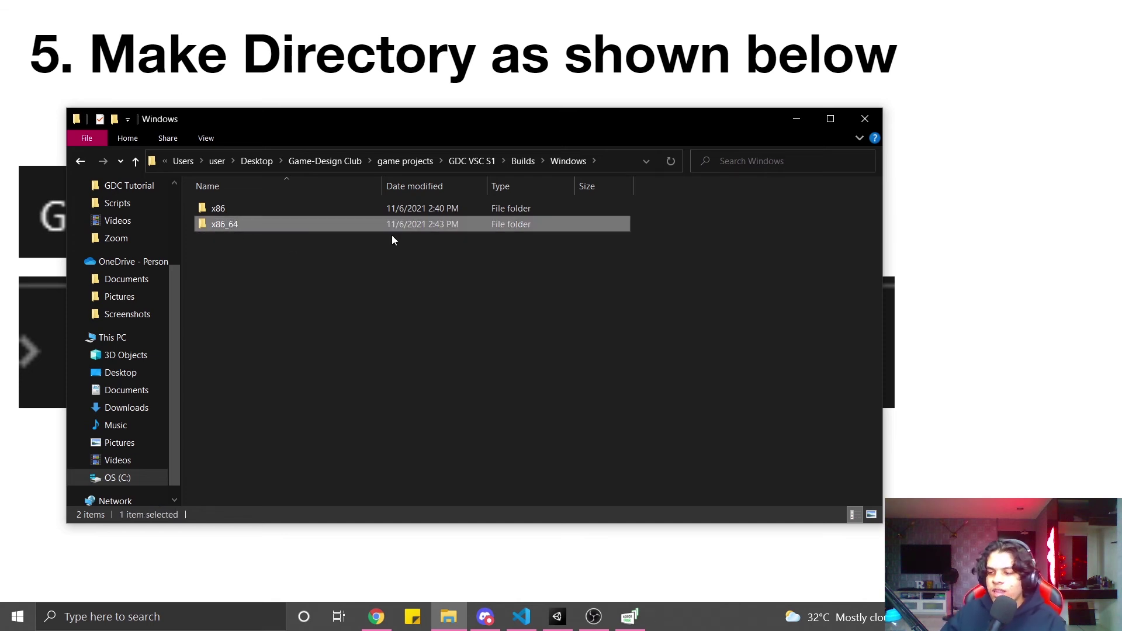
left_click(282, 209)
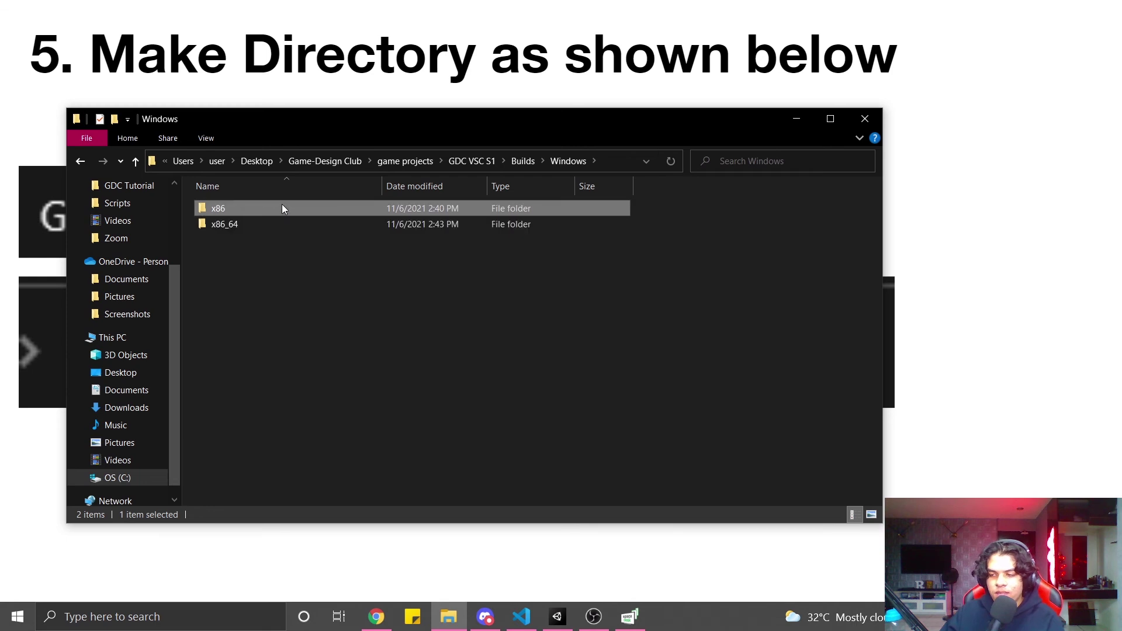
left_click(280, 279)
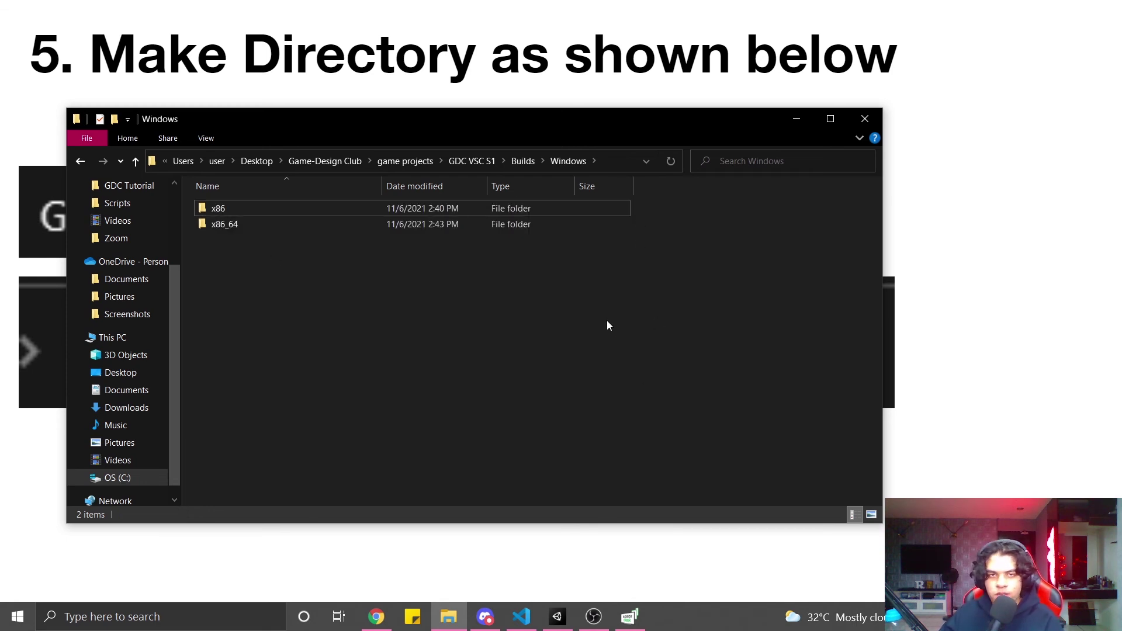
left_click(337, 223)
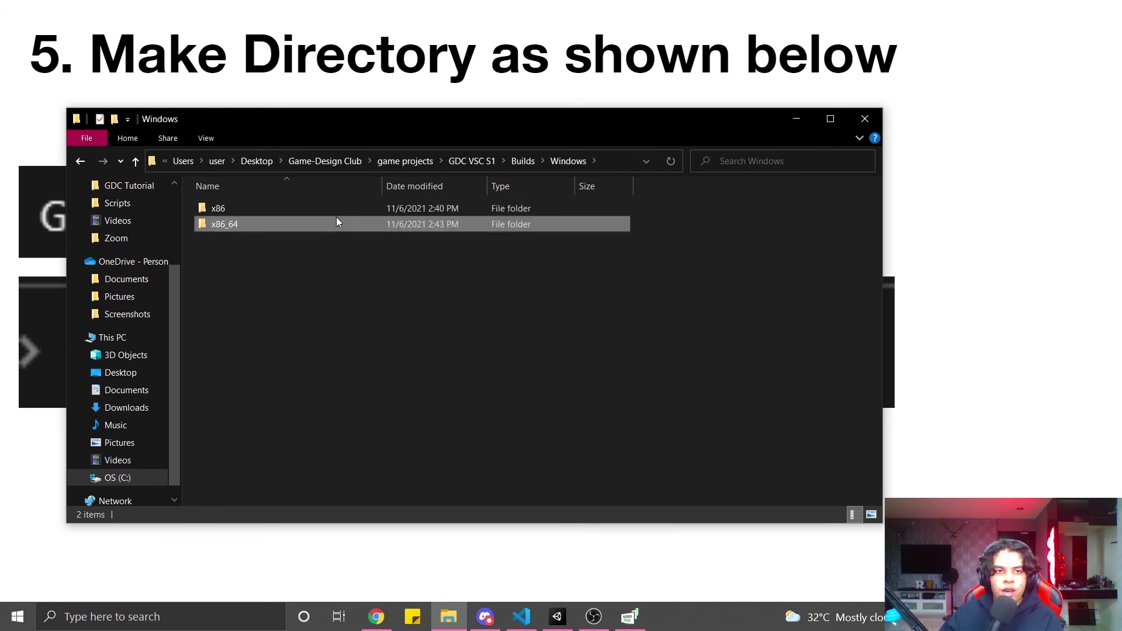
left_click(244, 213)
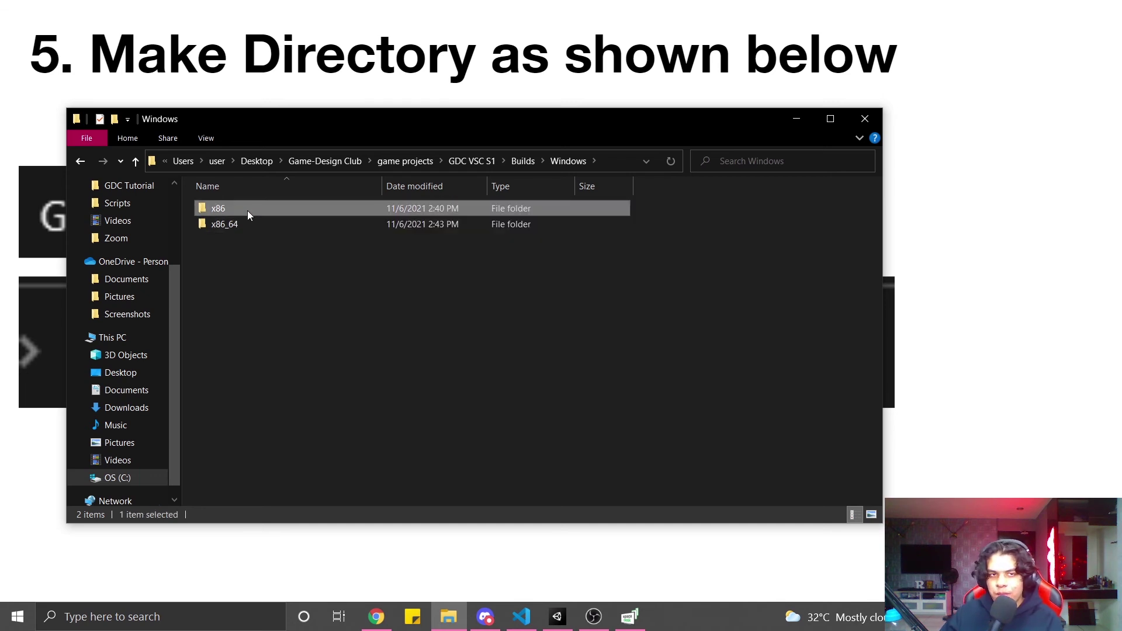
left_click(439, 304)
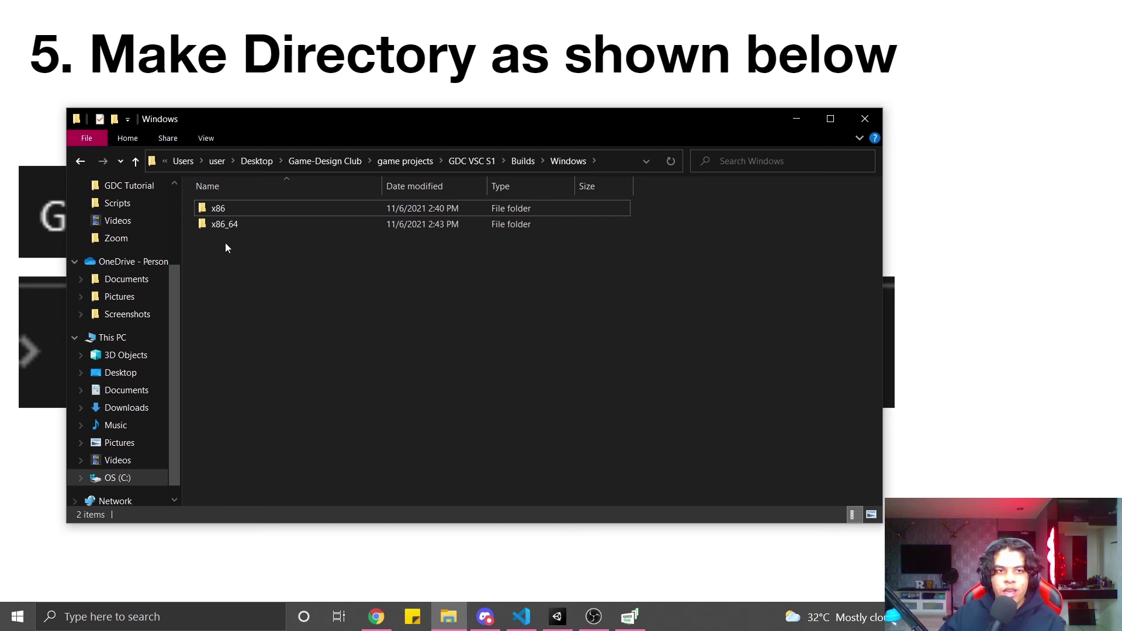
left_click(253, 224)
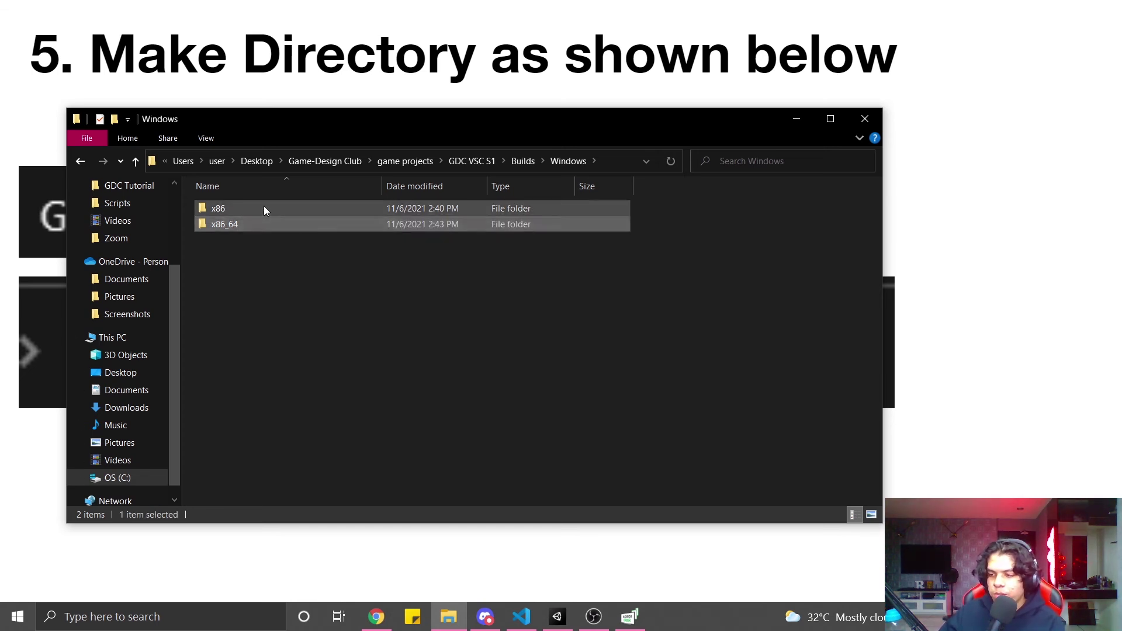
left_click(265, 209)
left_click(261, 235)
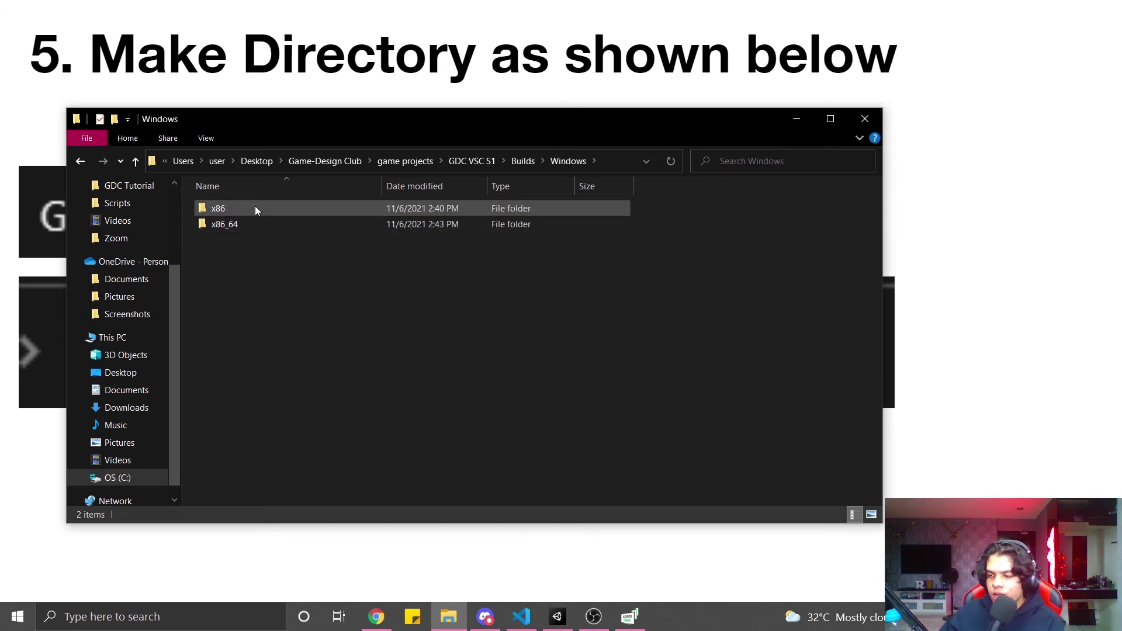
left_click(252, 219)
double_click(249, 209)
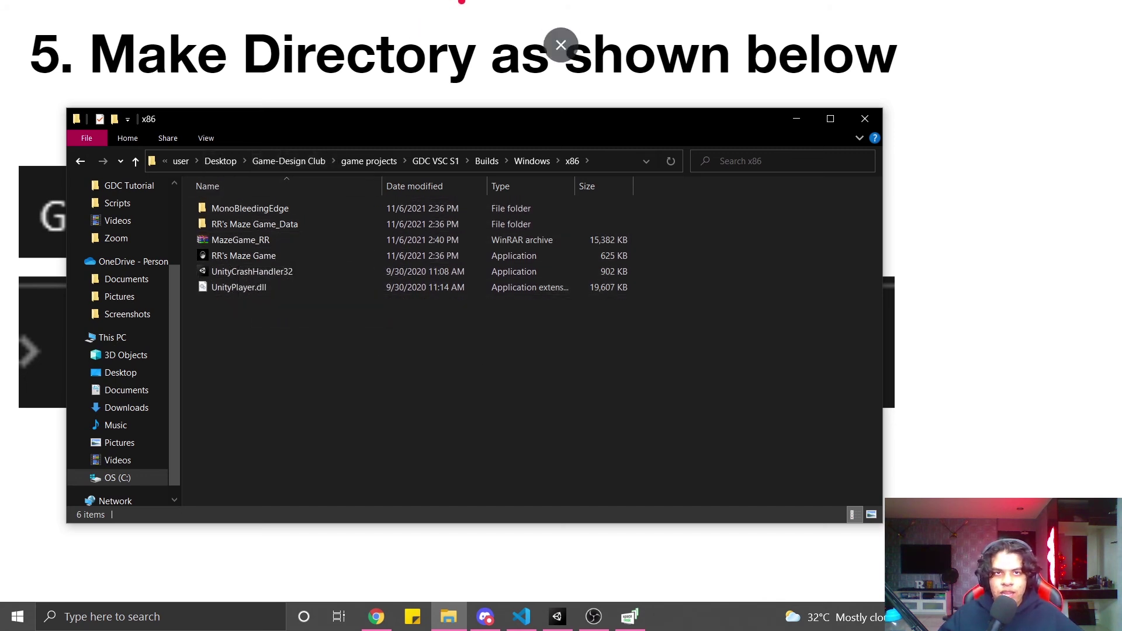
Step: Return to the presentation, advance it to the Build The Game slide, and switch to the Unity editor
key("alt+Tab")
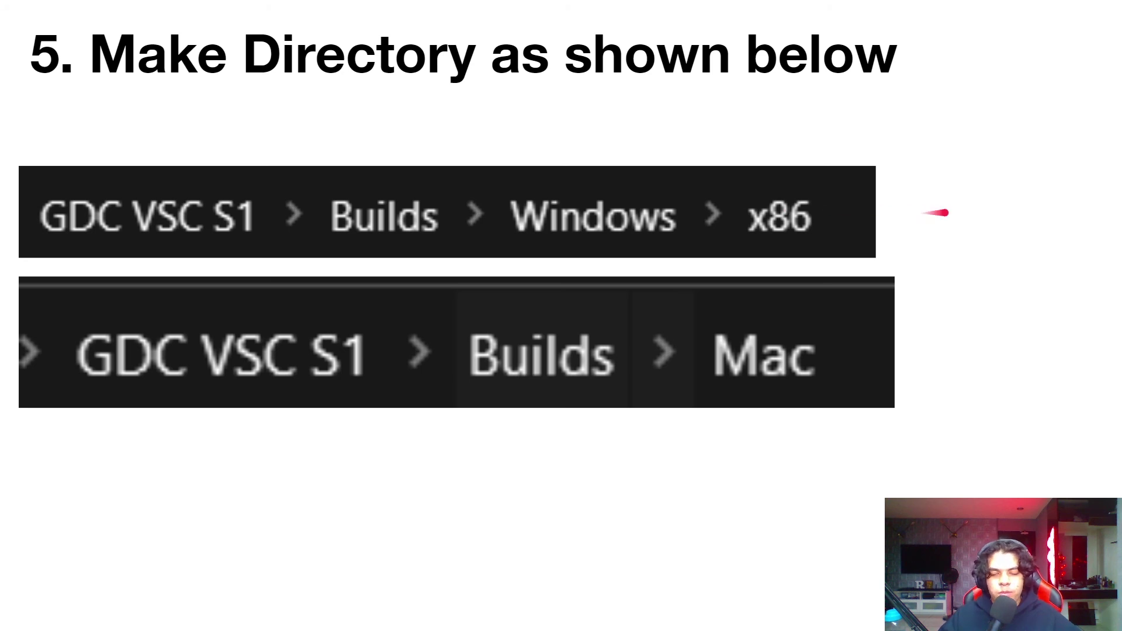
key("Right")
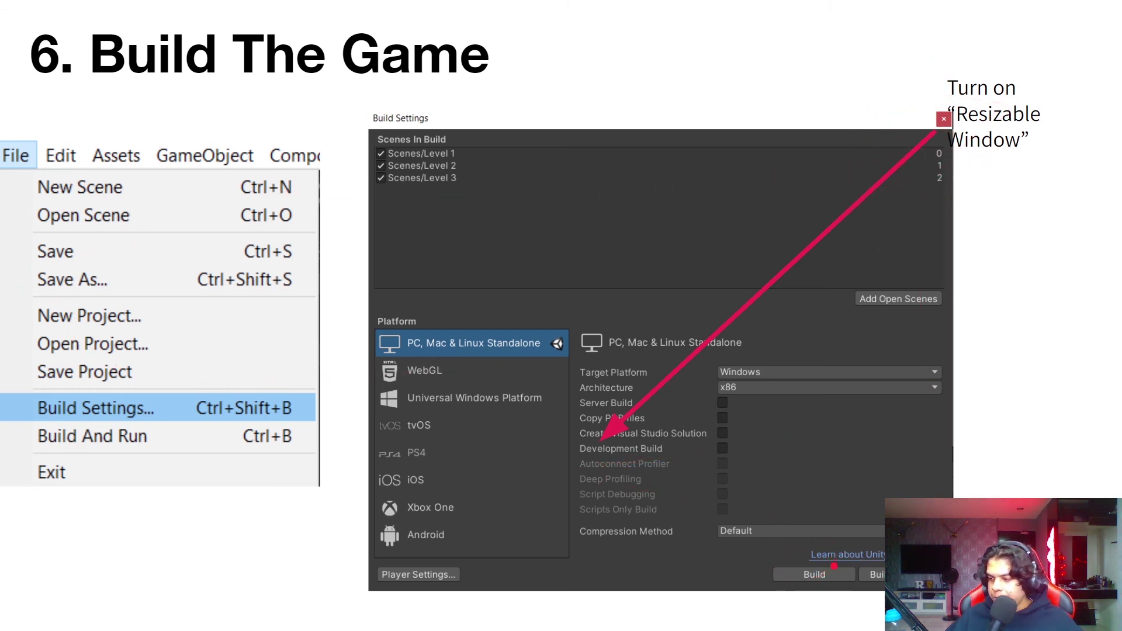
key("alt+Tab")
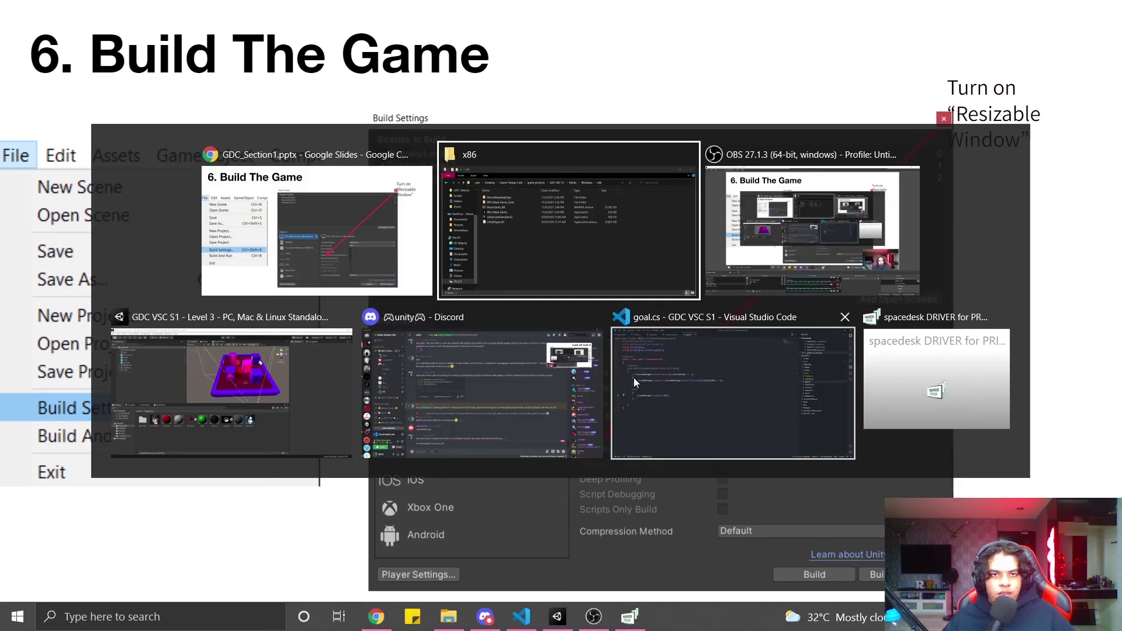
key("alt+Tab")
key("alt+Tab")
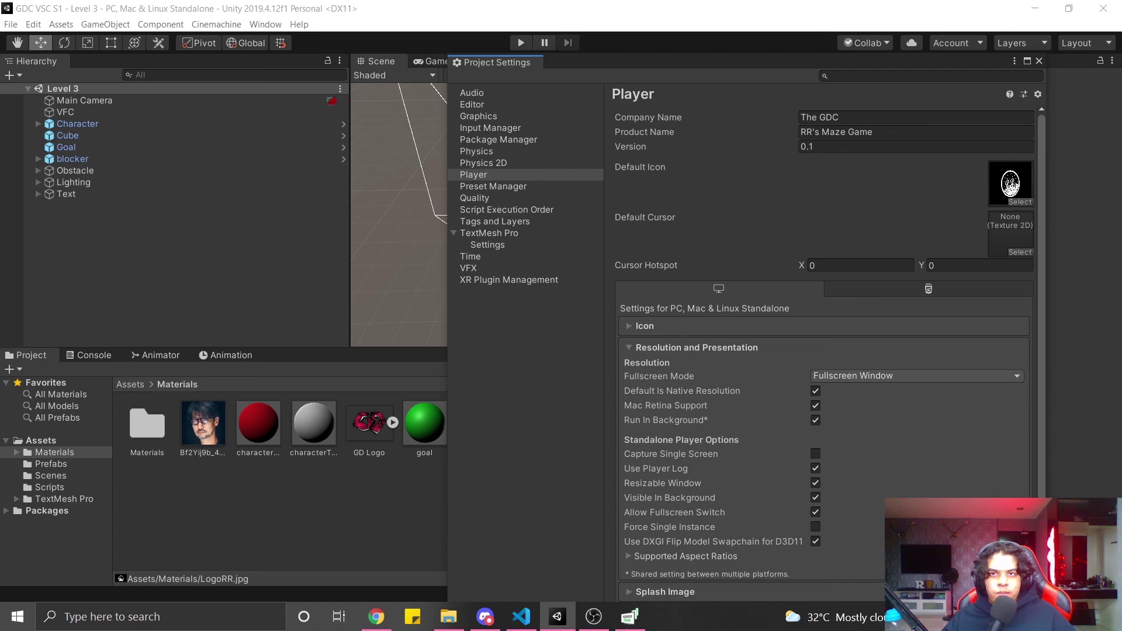
Step: Close the Project Settings window and open Build Settings to start a Windows x86 build
left_click(1040, 61)
left_click(10, 24)
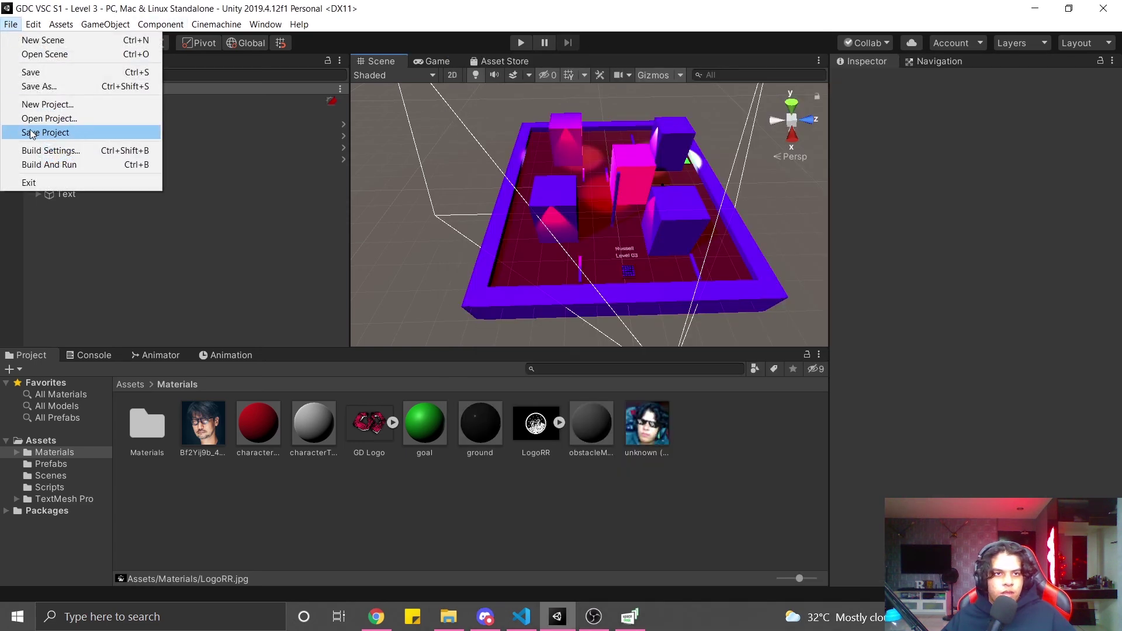
left_click(51, 150)
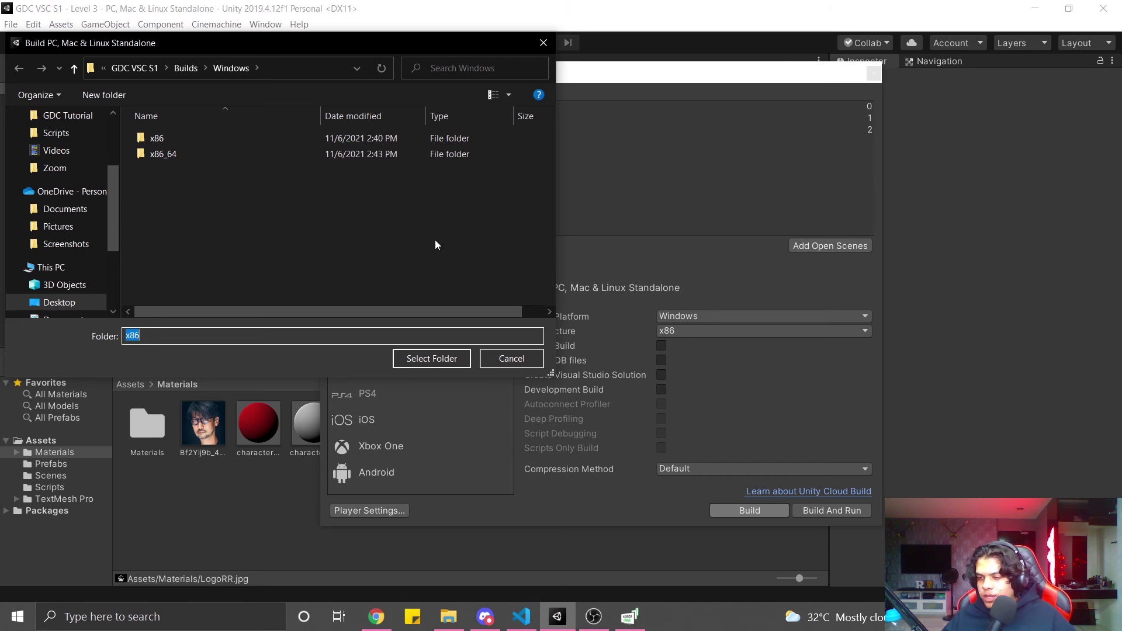
Step: Browse from the GDC VSC S1 folder to Builds > Windows > x86 as build destination, cancel the folder selection, and close Build Settings
left_click(136, 68)
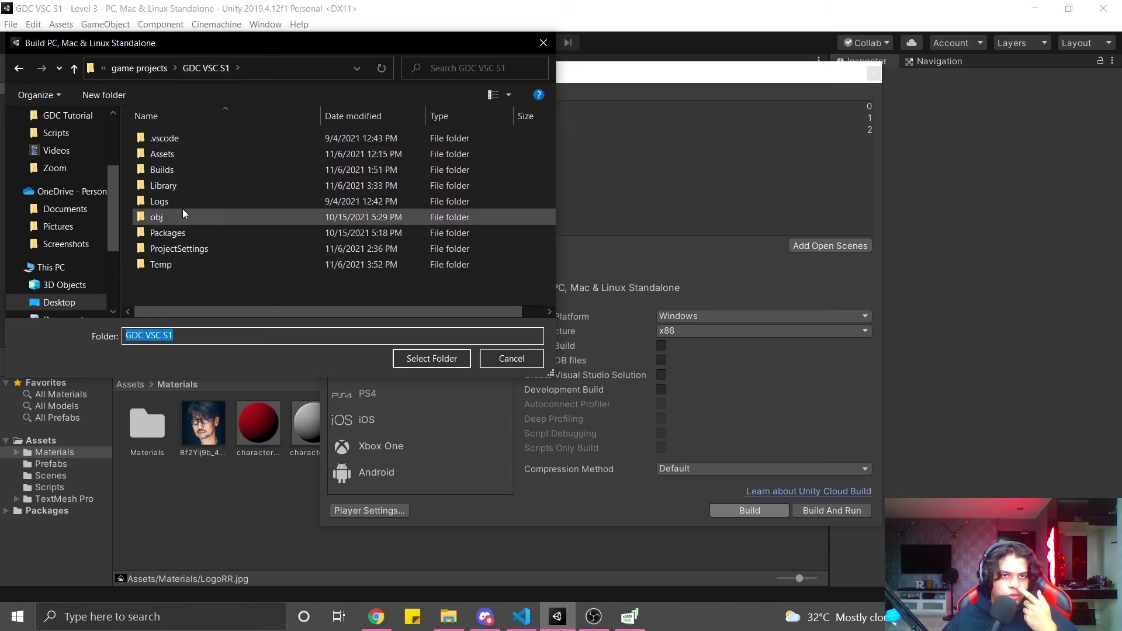
double_click(177, 173)
left_click(177, 154)
double_click(176, 154)
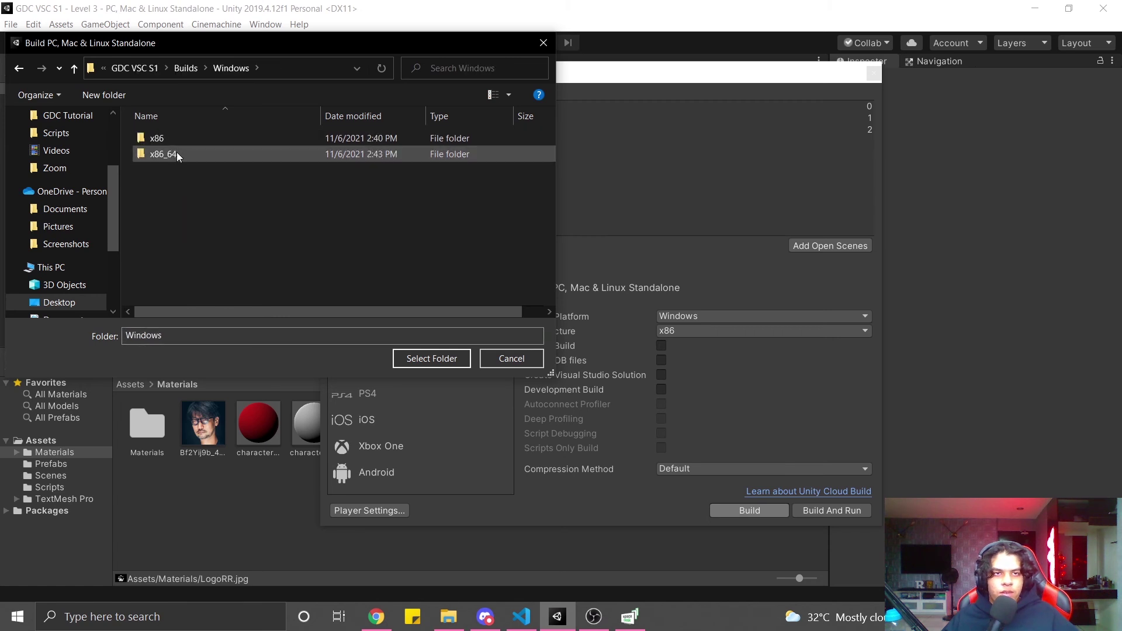
double_click(181, 136)
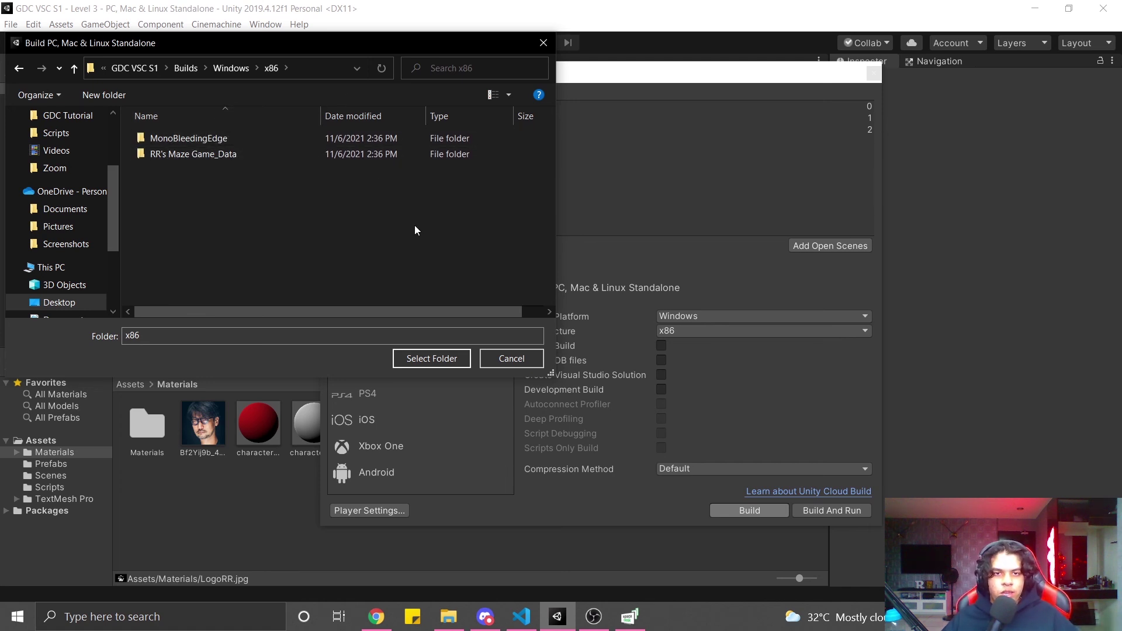
left_click(508, 360)
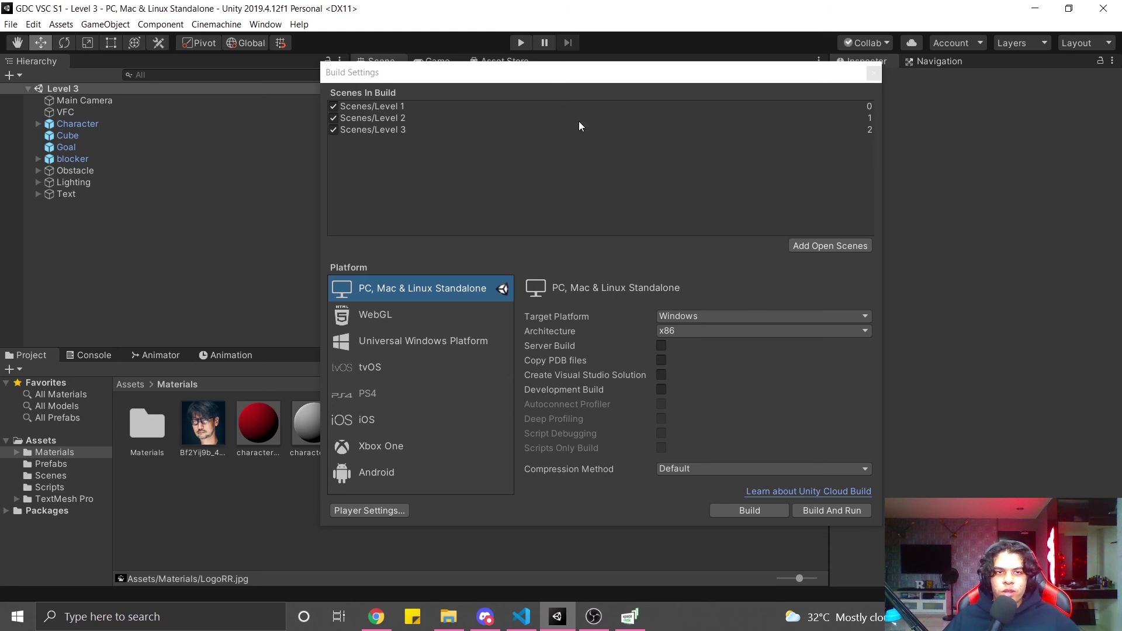
left_click(626, 105)
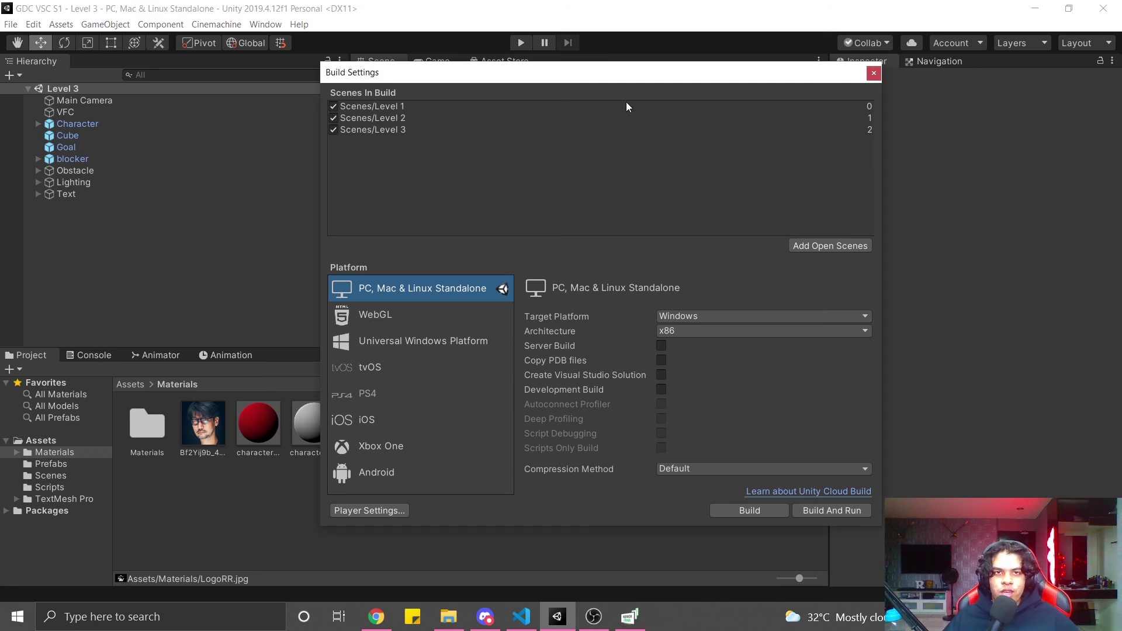
left_click(874, 74)
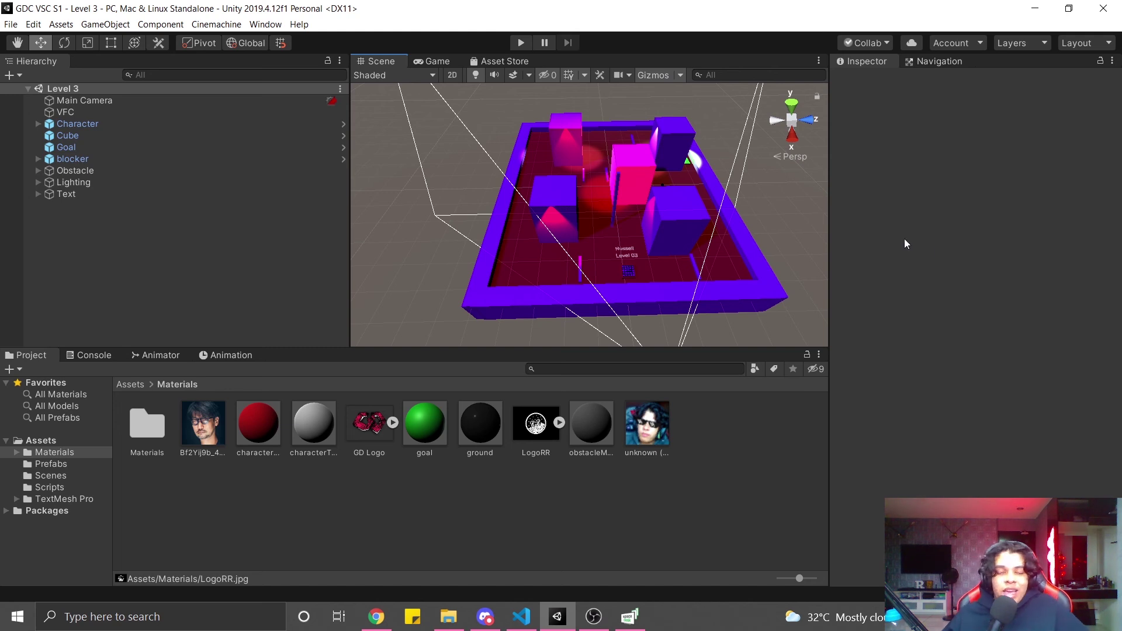
right_click_drag(613, 180, 608, 205)
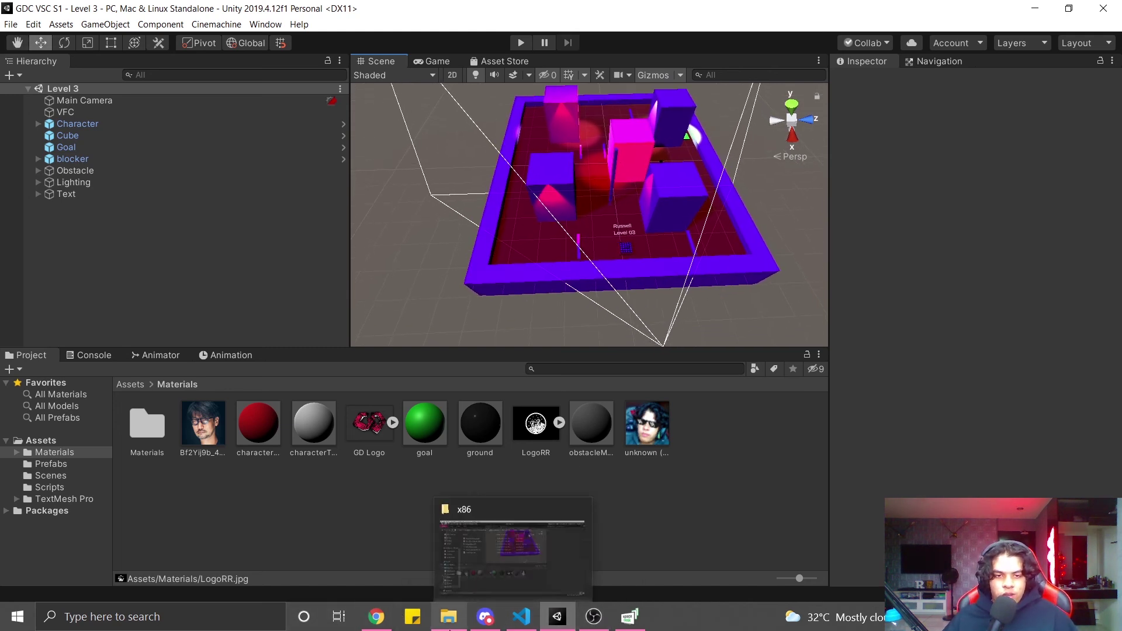
Step: Switch to the x86 folder in File Explorer and examine the file type in the RR's Maze Game application's properties
left_click(441, 627)
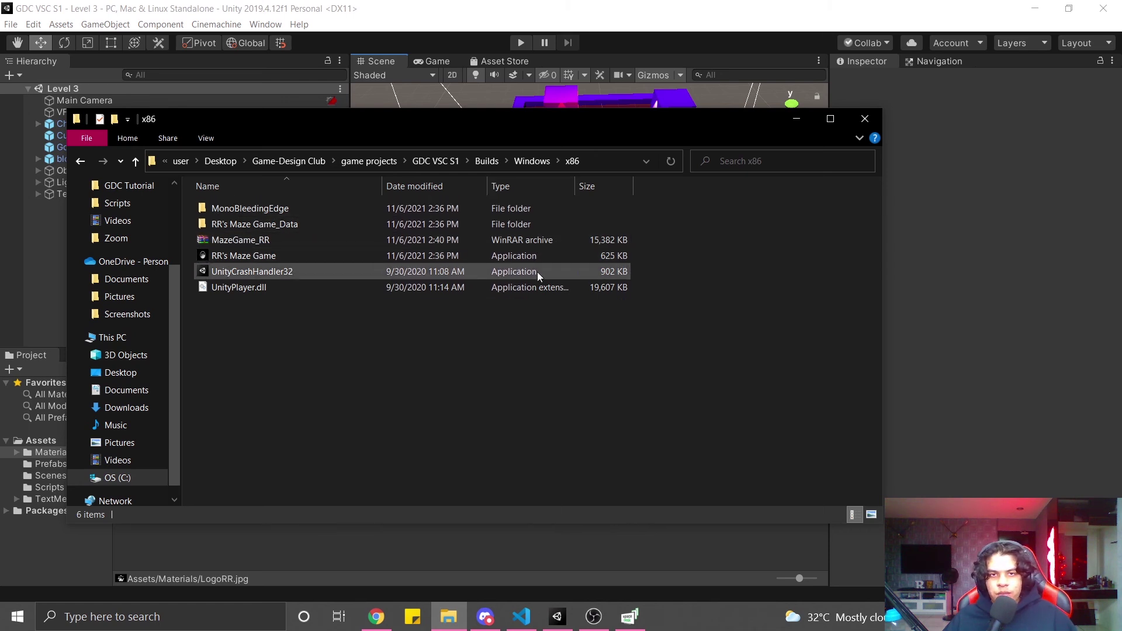
left_click(245, 262)
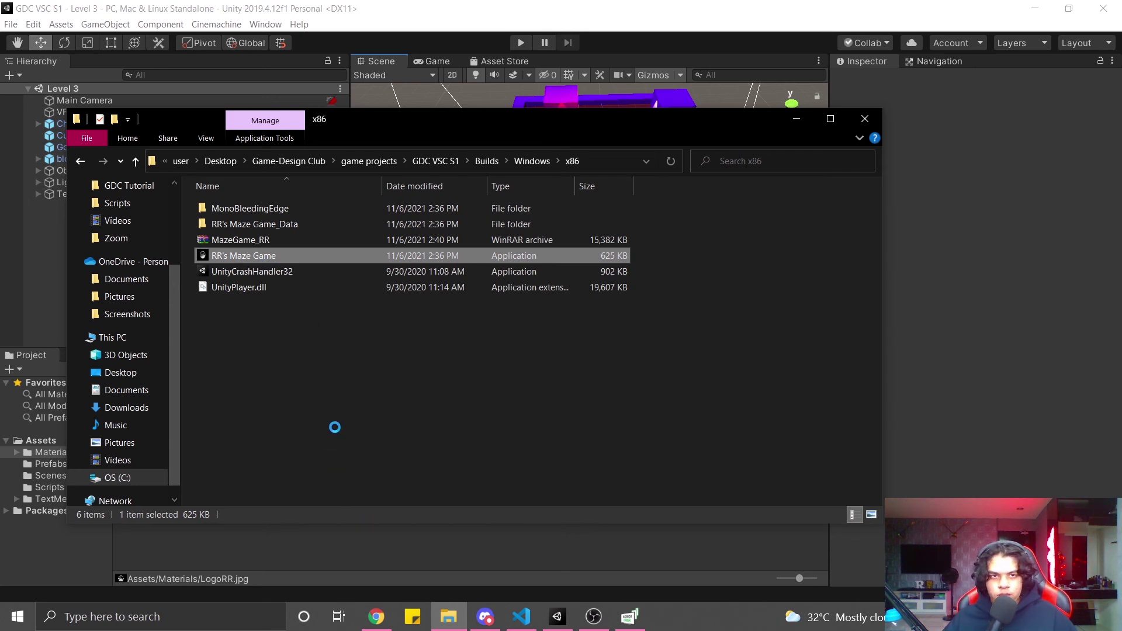
right_click(252, 255)
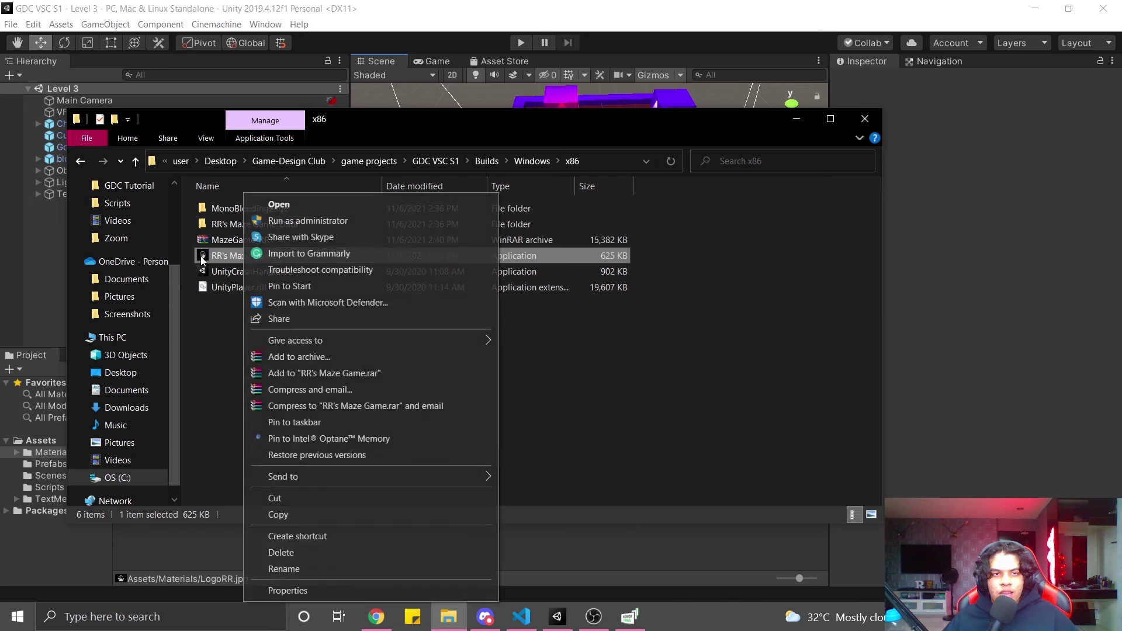
left_click(361, 591)
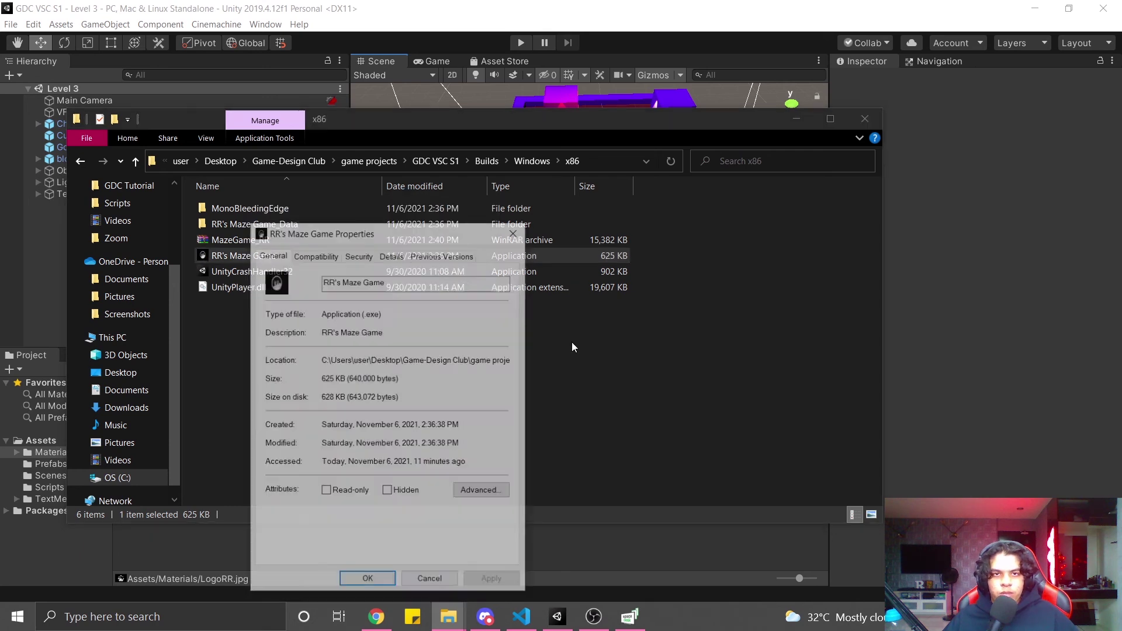
left_click_drag(361, 313, 381, 313)
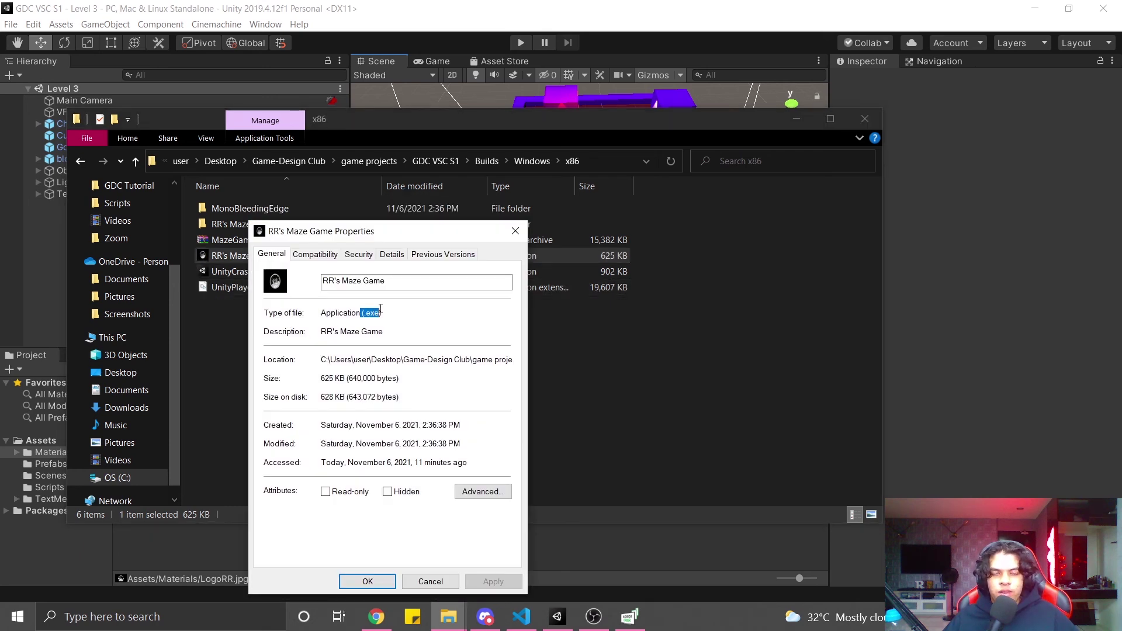
left_click(515, 230)
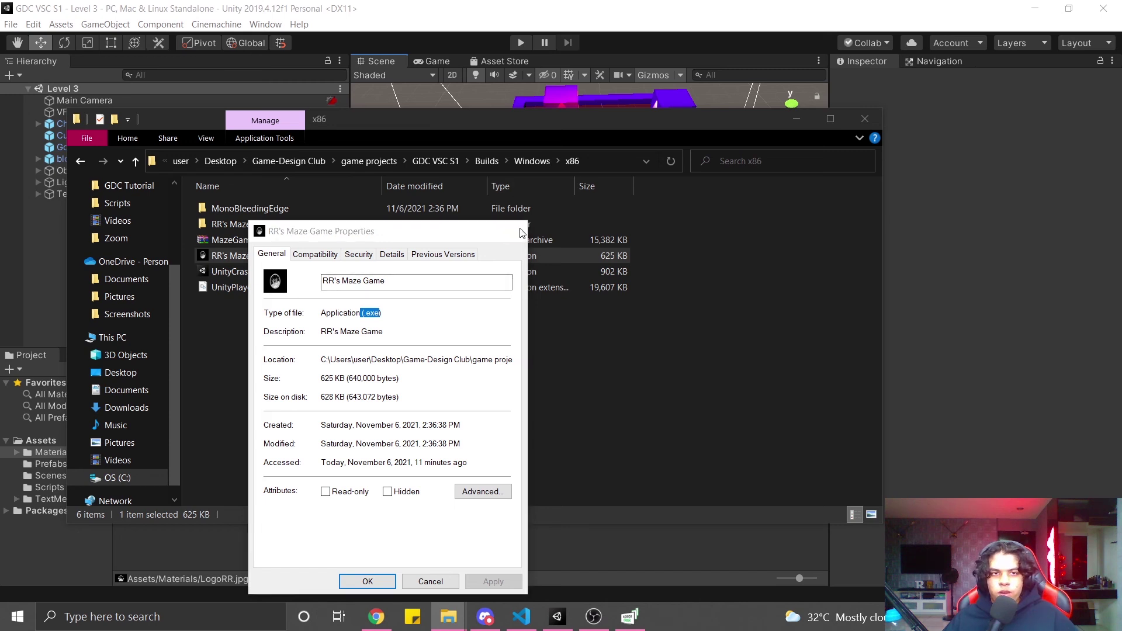
left_click(364, 354)
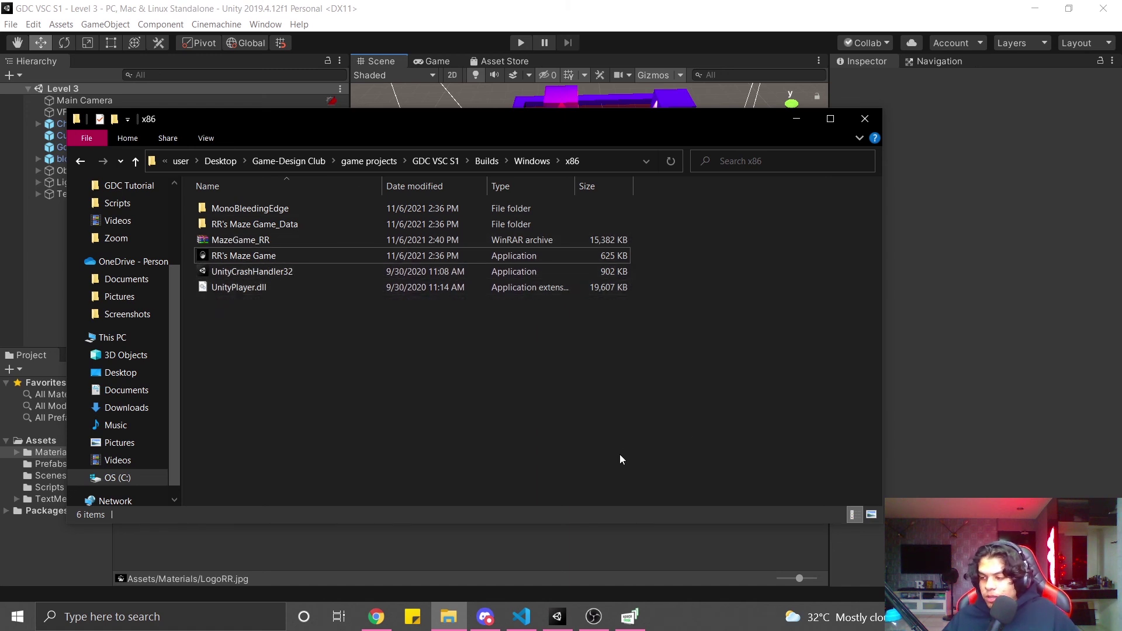
Step: Return to the presentation and advance past the Build The Game slide
key("alt+Tab")
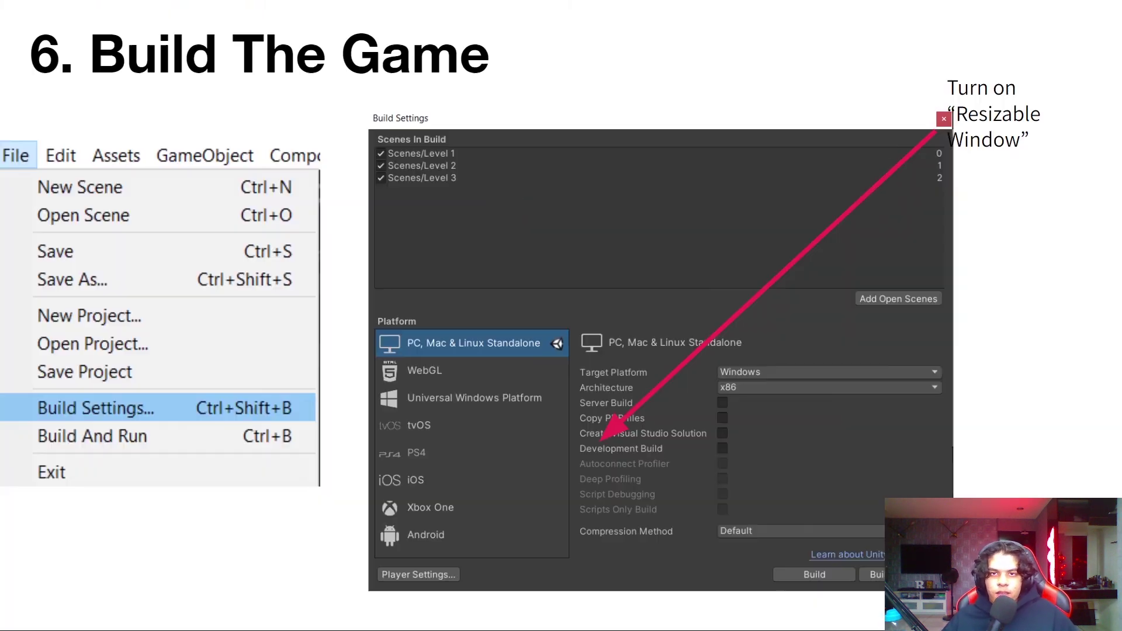
left_click(760, 240)
key("Right")
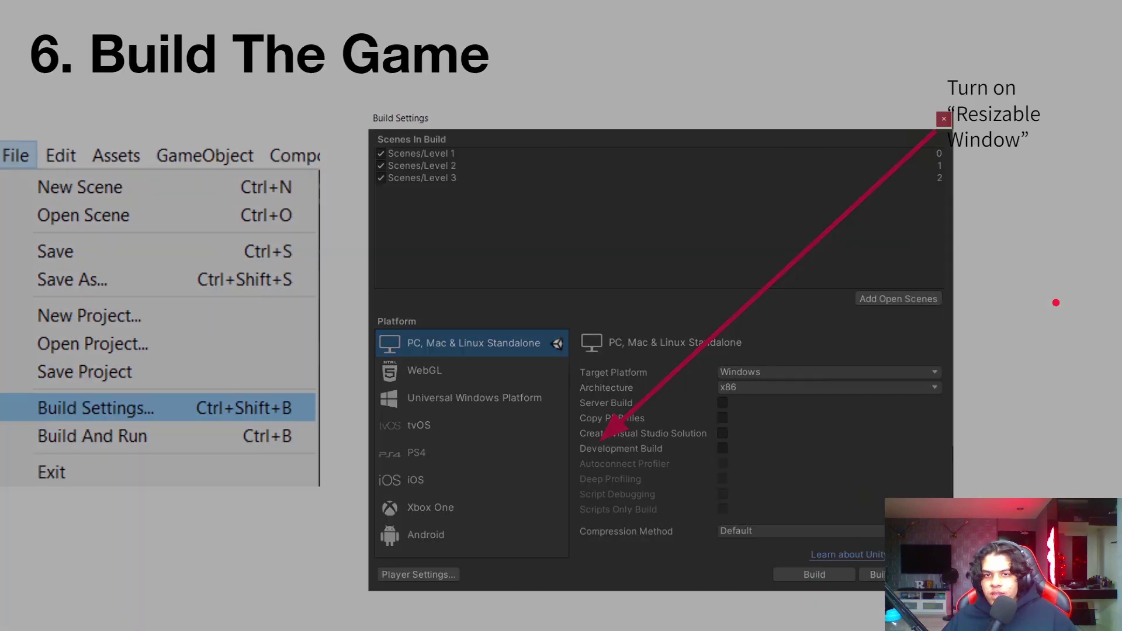